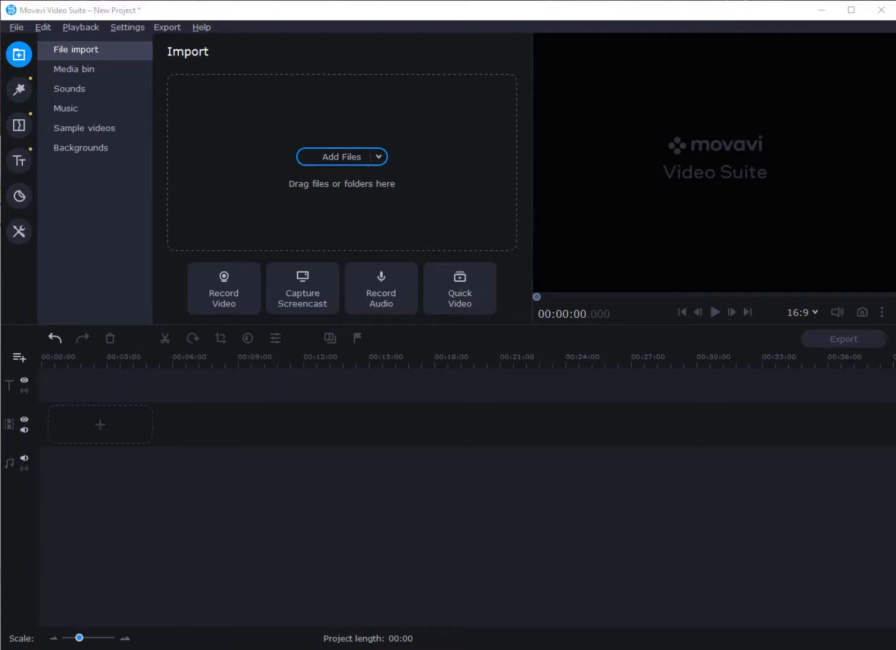
Add the video file 001 Just first song.mp4 to the start of the video track and enlarge the timeline scale.
drag(895, 481, 92, 437)
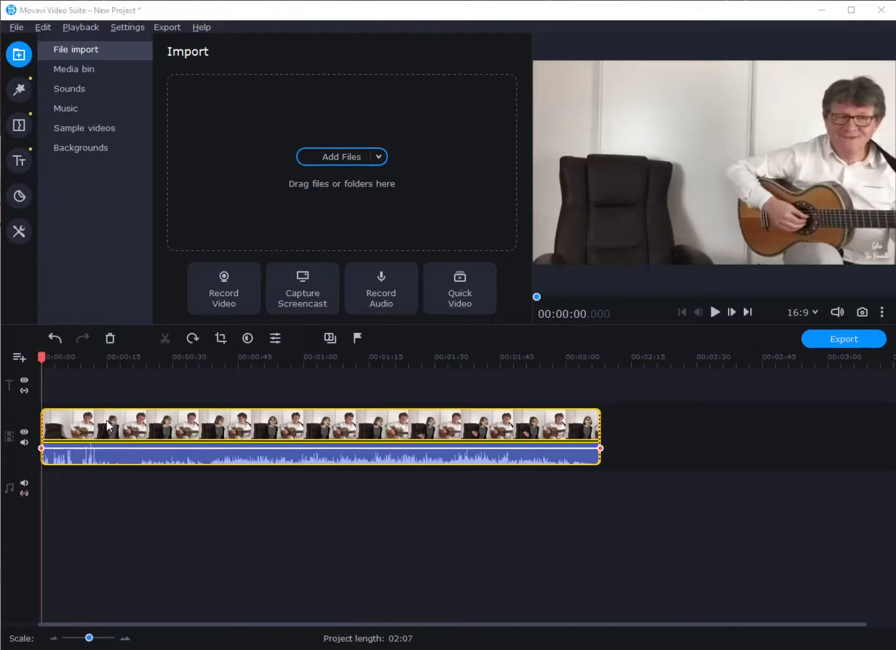
click(91, 639)
drag(91, 638, 104, 638)
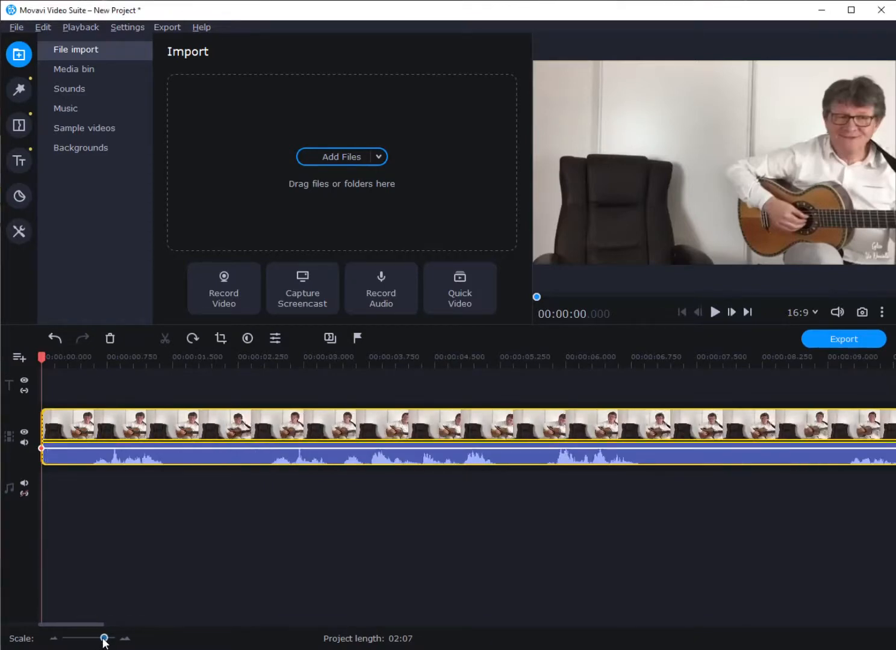
drag(105, 638, 97, 639)
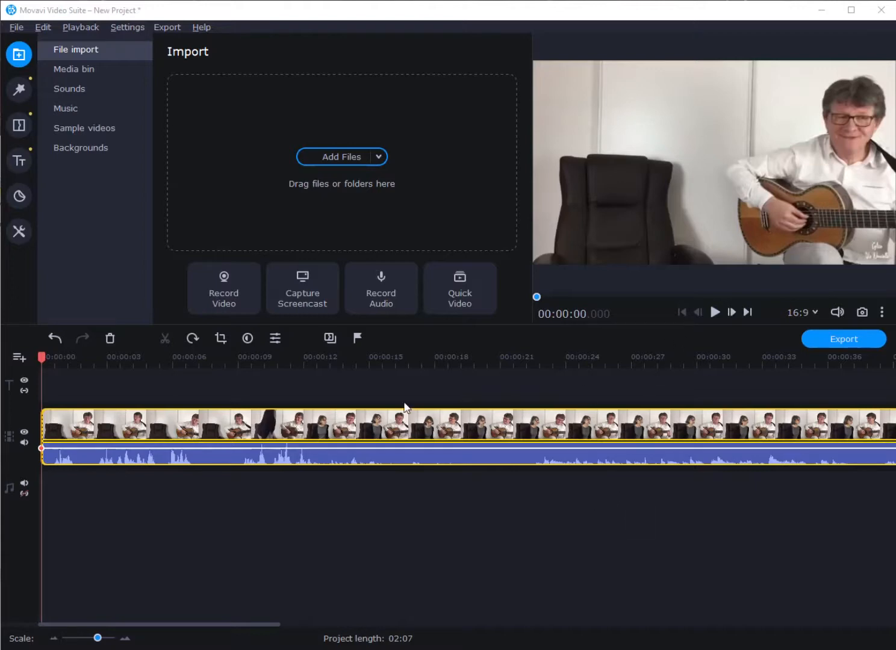
Place a timeline marker at 00:00:37.857, just before the singing starts.
drag(44, 357, 719, 433)
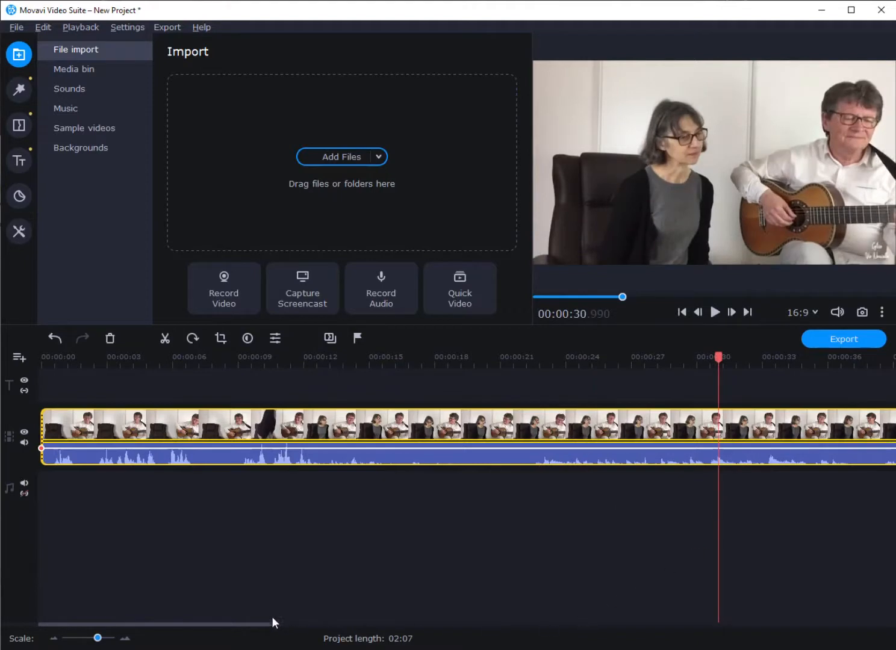
drag(270, 625, 373, 605)
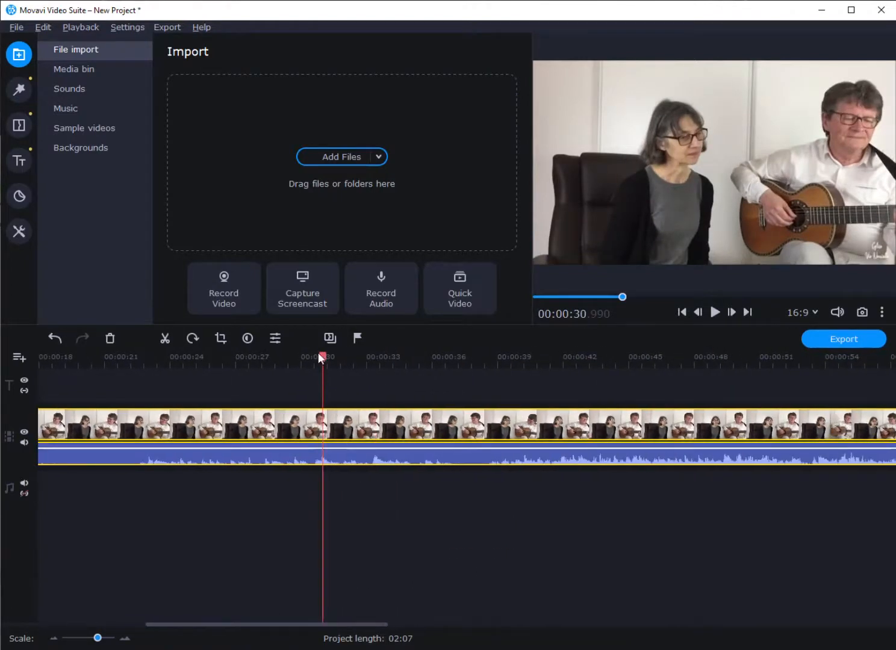
drag(321, 357, 432, 374)
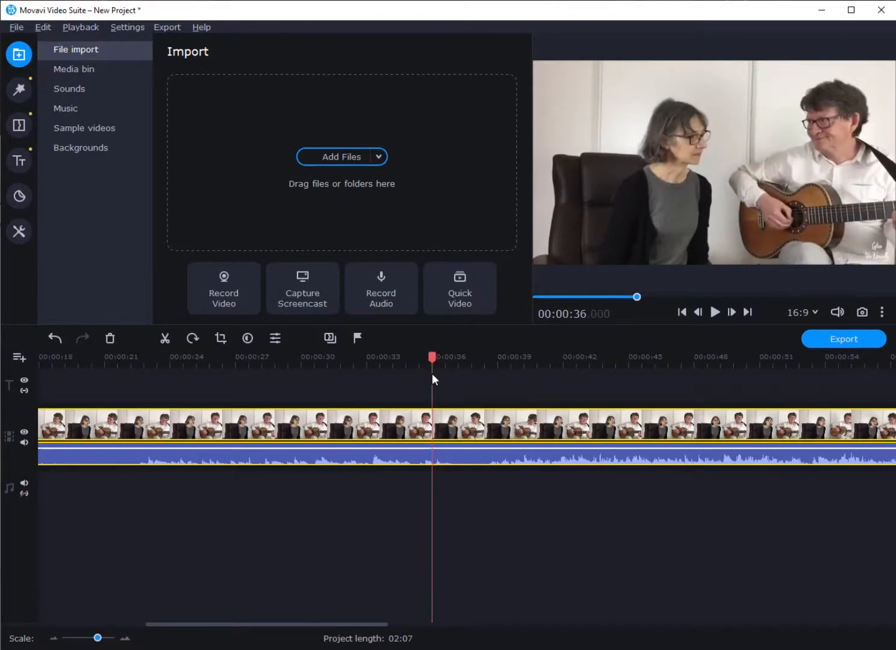
click(714, 313)
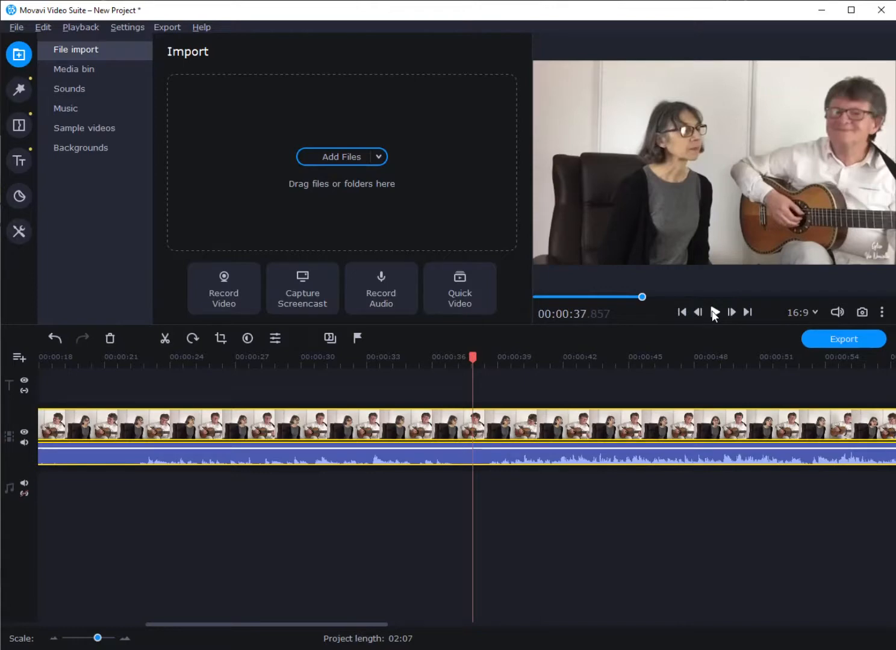
key(ctrl+m)
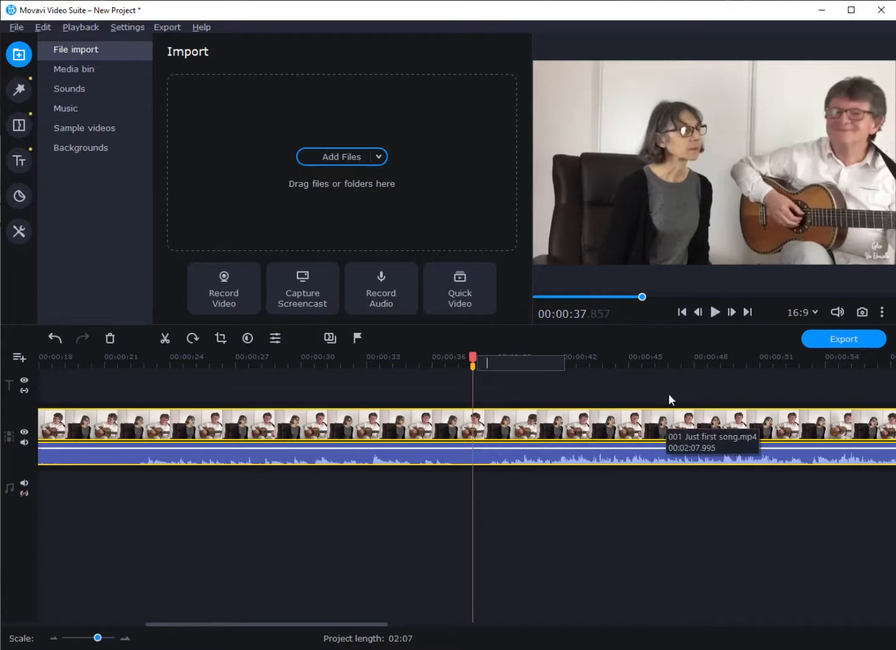
Play the song on and add timeline markers at 00:00:42.615 and 00:00:47.330.
click(713, 313)
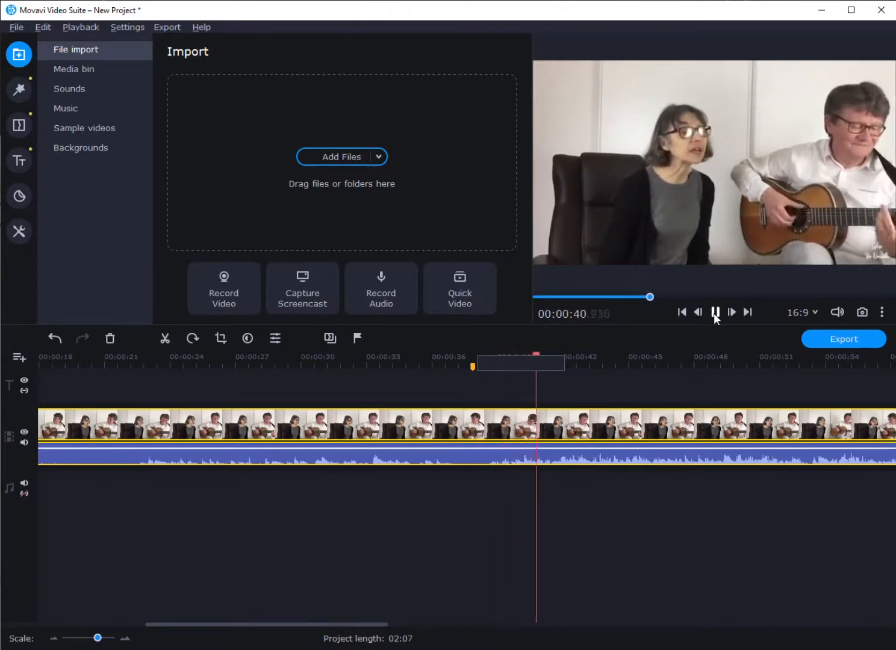
click(714, 313)
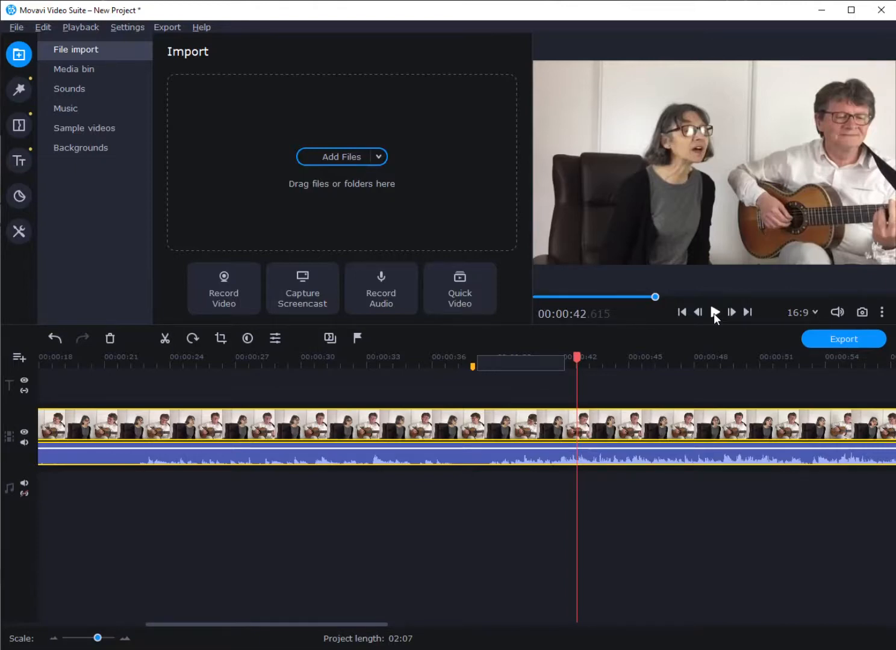
key(m)
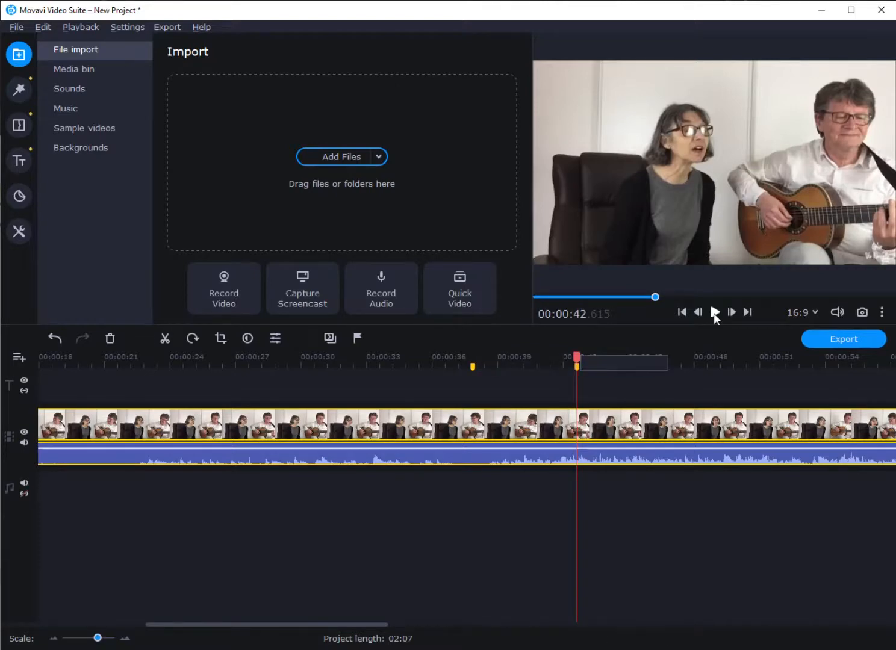
click(713, 313)
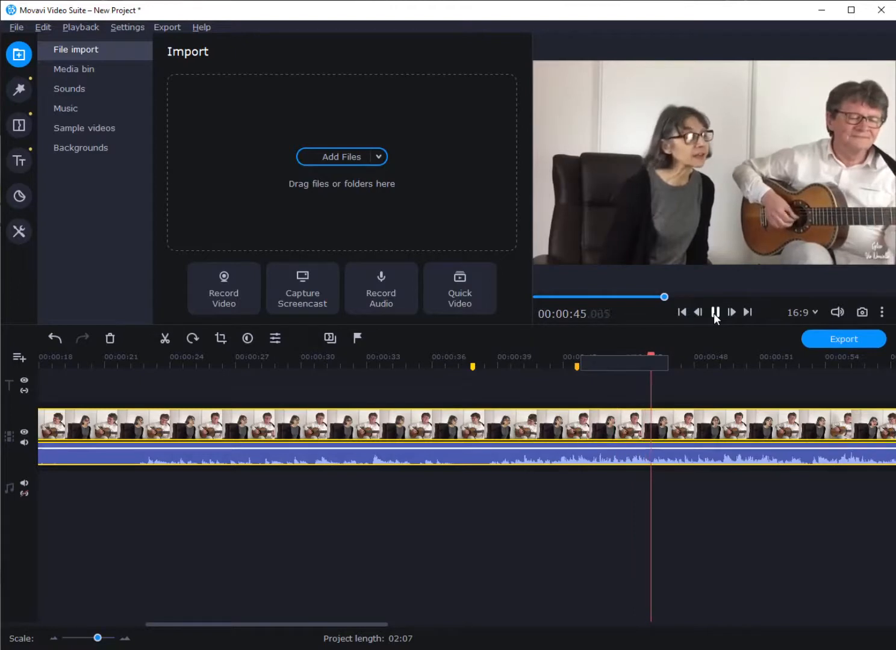
click(713, 313)
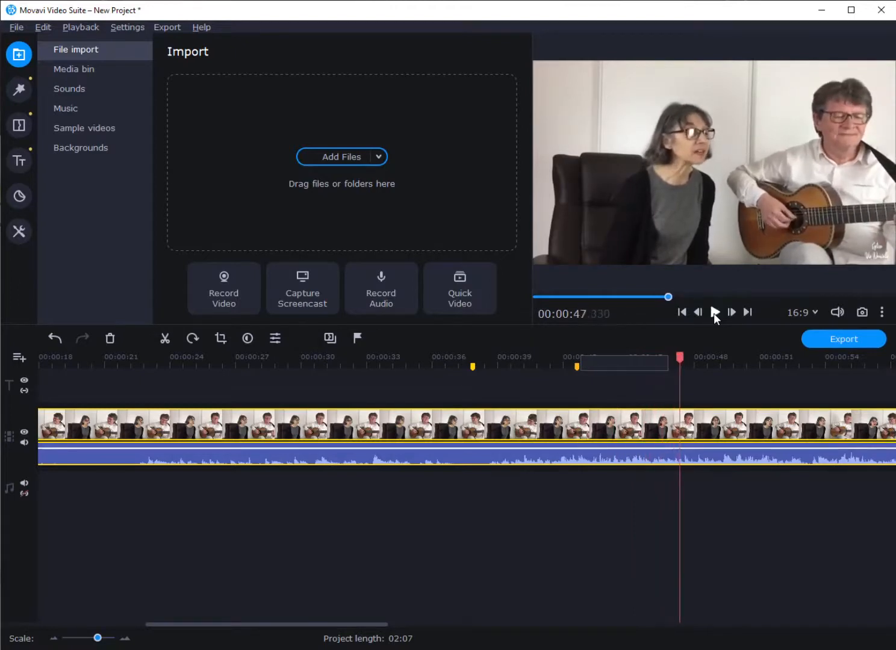
key(m)
Continue playback and add timeline markers at 00:00:52.792, 00:00:57.102 and 00:01:01.775.
click(713, 313)
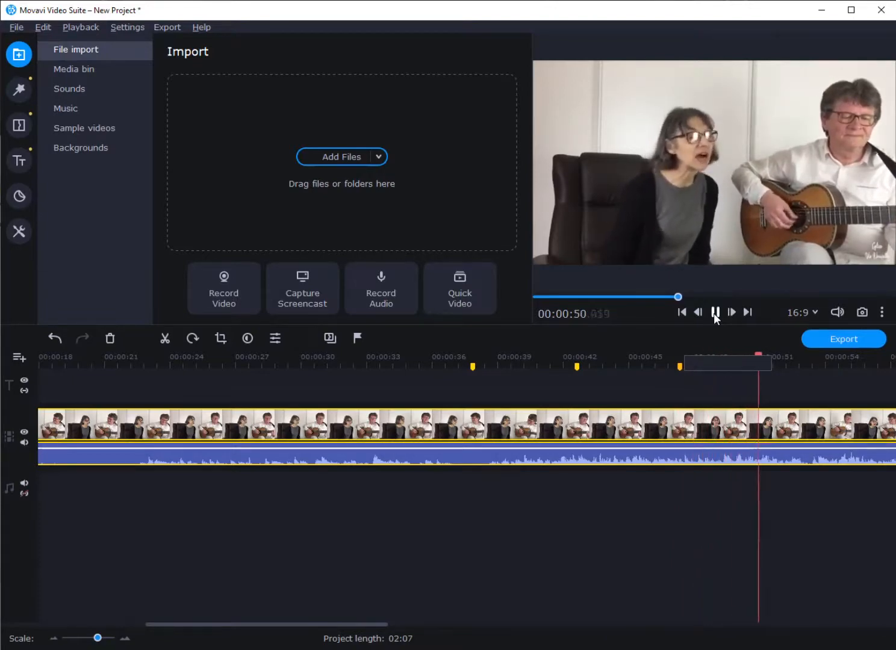
click(715, 311)
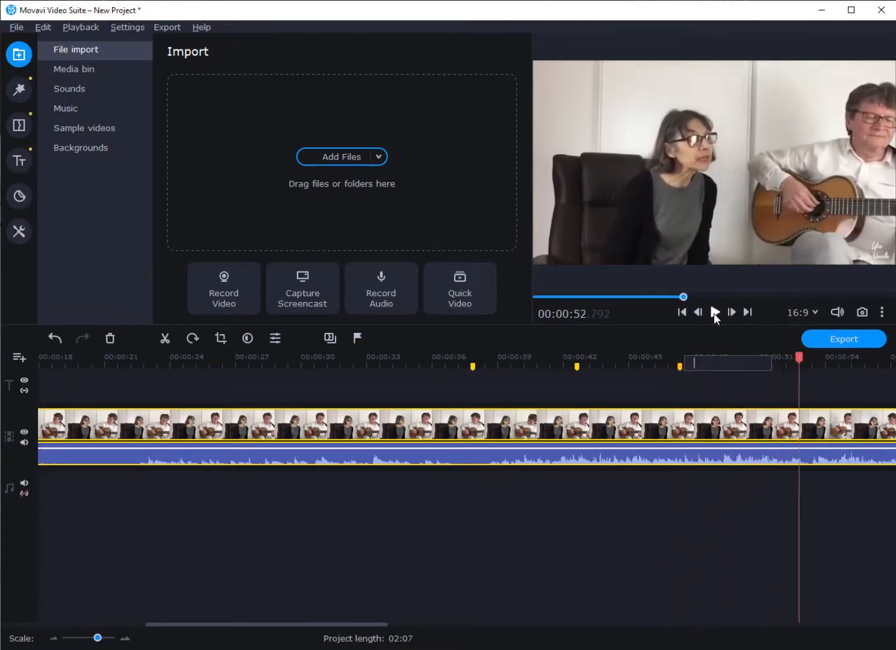
key(m)
click(714, 311)
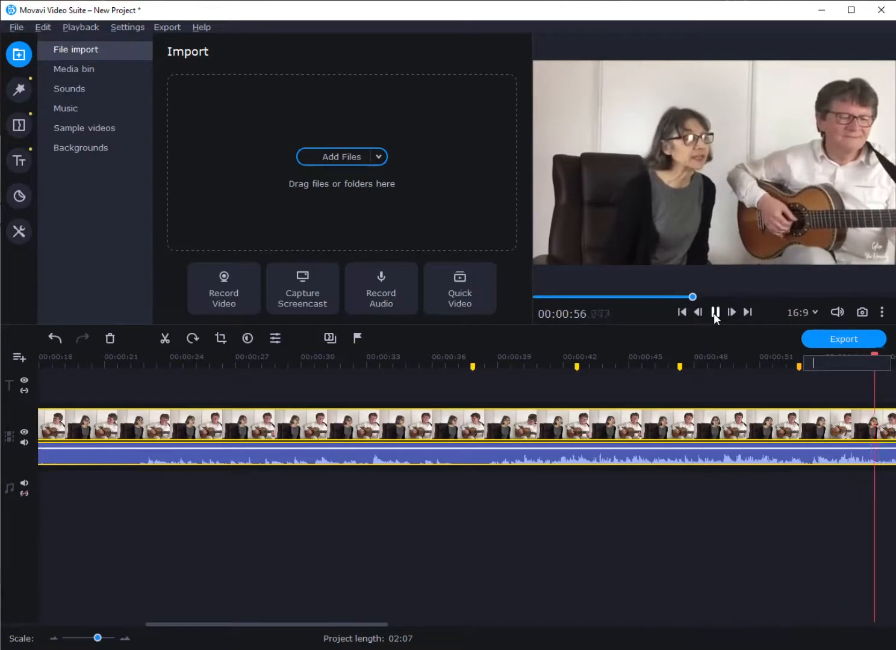
click(715, 312)
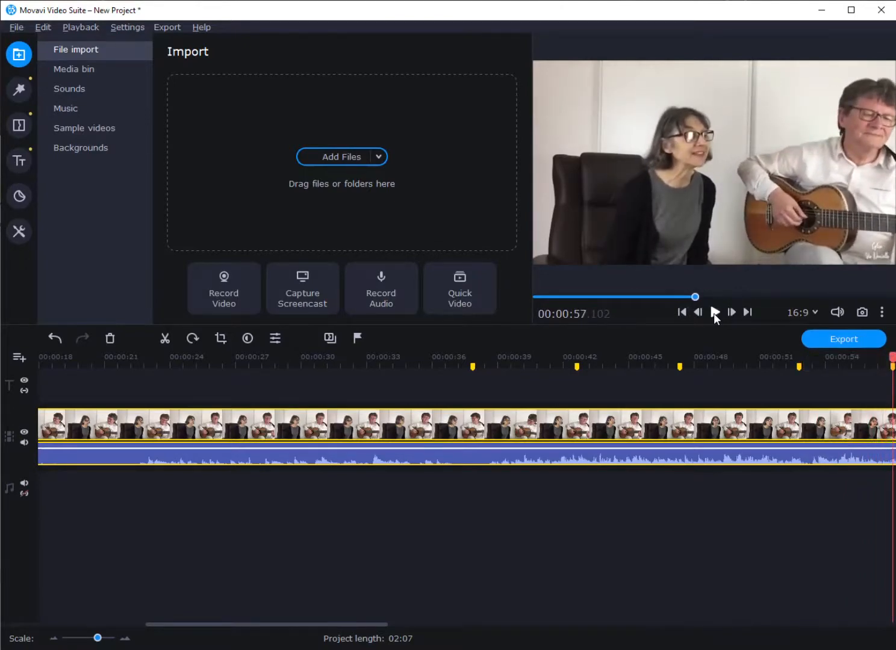
click(714, 312)
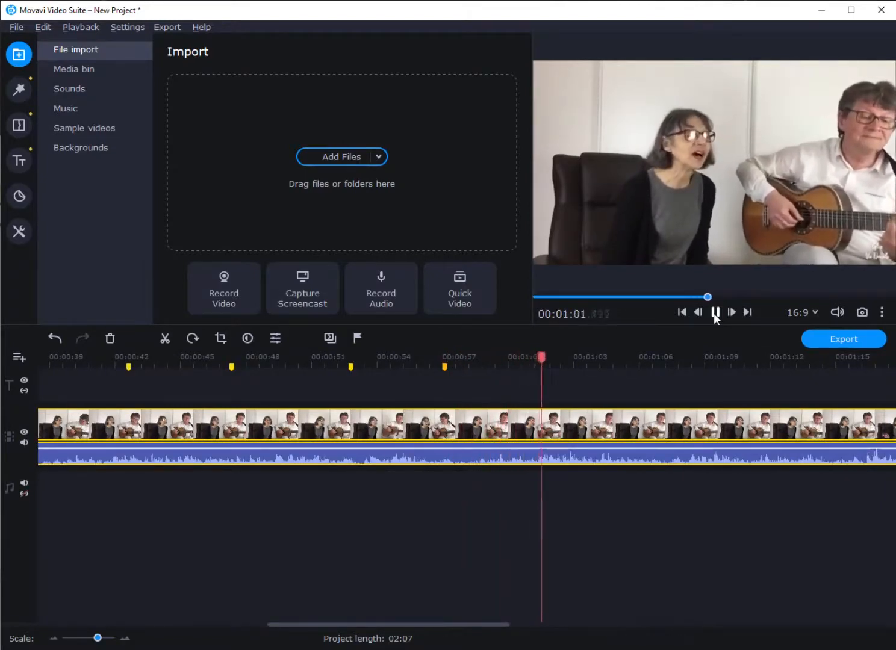
click(714, 312)
key(ctrl+m)
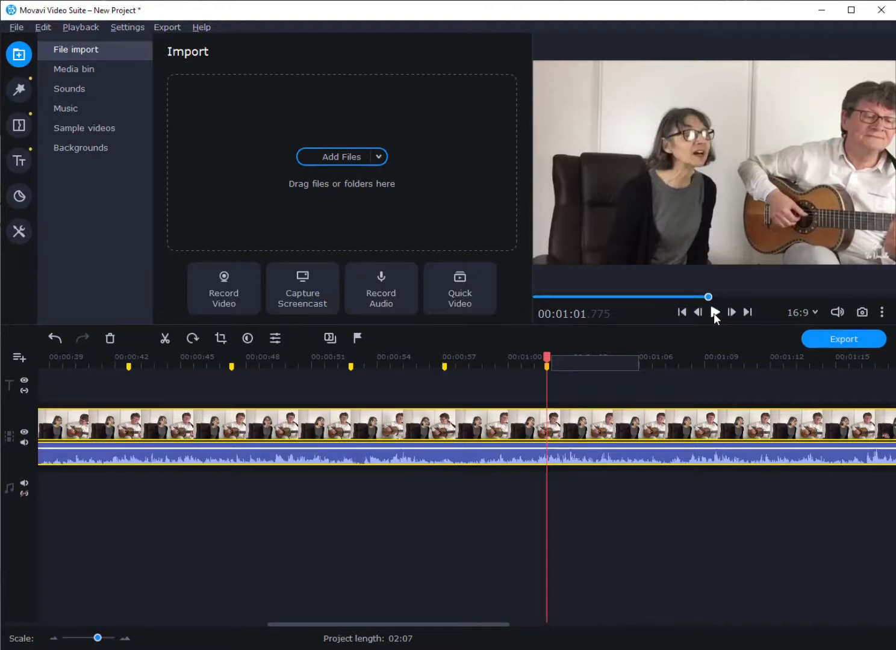
Move the playhead back to 00:00:36.870, just before the first marker.
drag(419, 624, 340, 623)
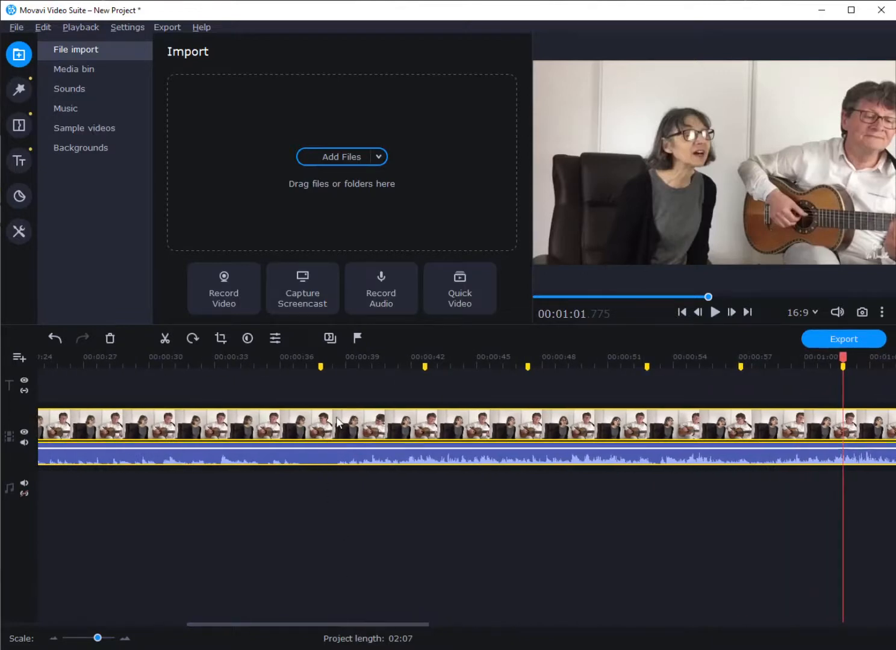
click(348, 364)
click(299, 359)
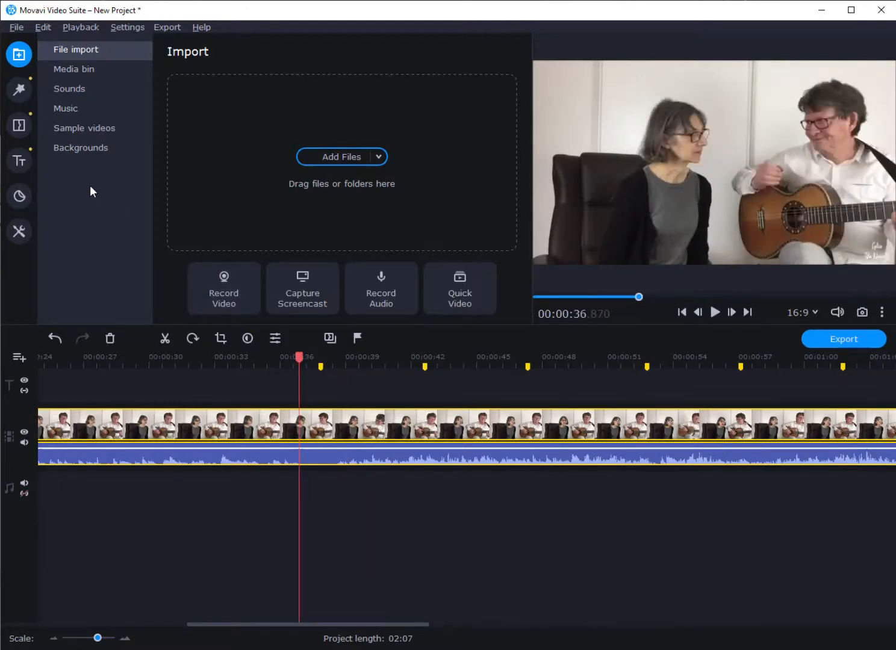
Delete the custom title style "Subtitles full width, no background" from My titles.
click(20, 162)
mouse_move(180, 111)
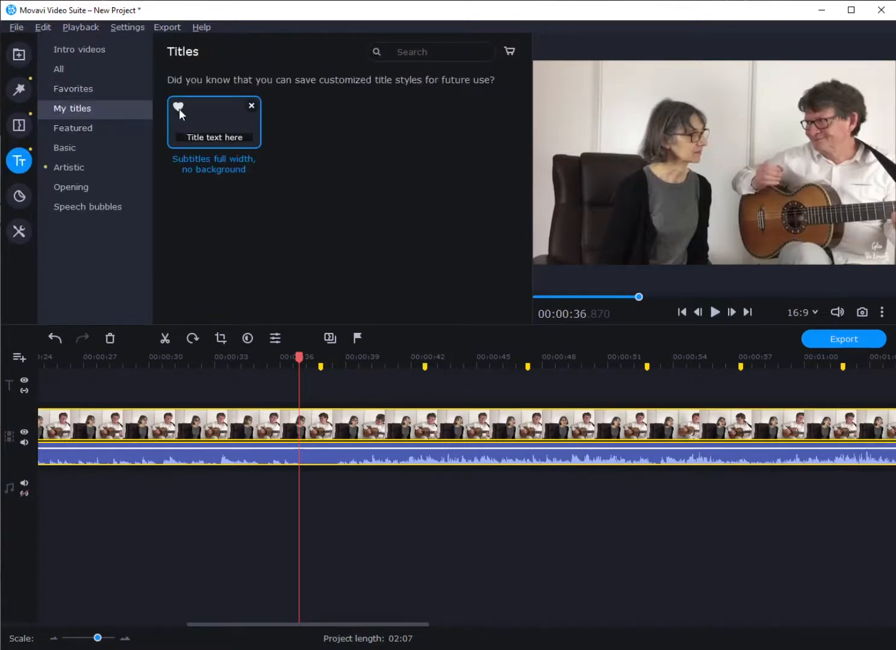
click(252, 106)
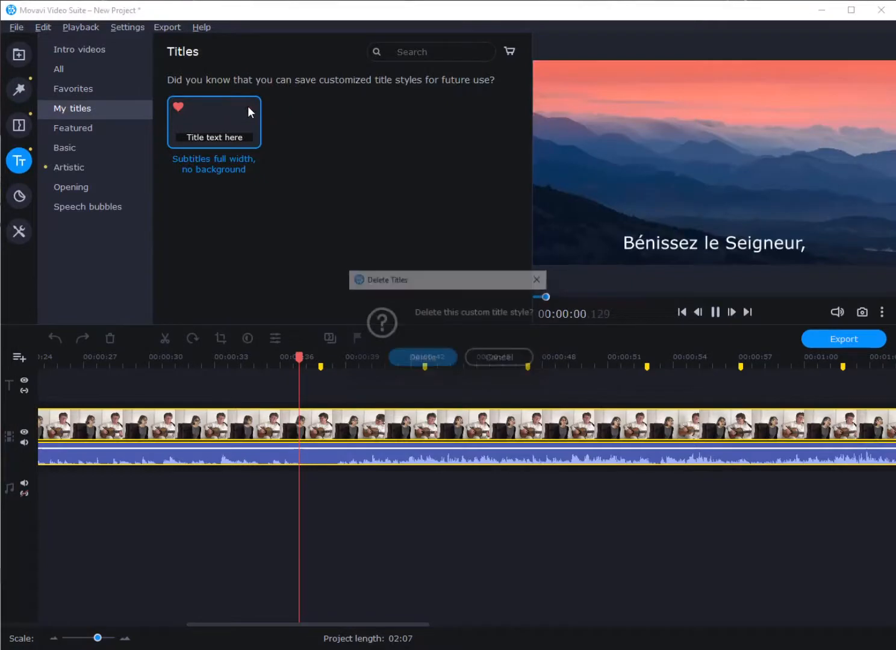
click(440, 356)
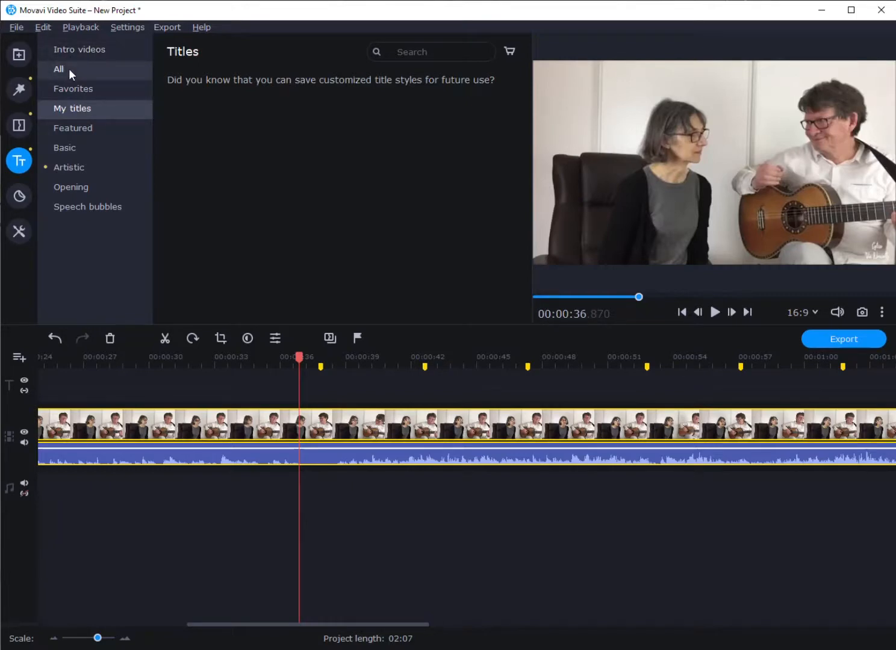
Place a basic "Subtitles with background" title on the title track so it spans from the first marker to the second.
click(84, 69)
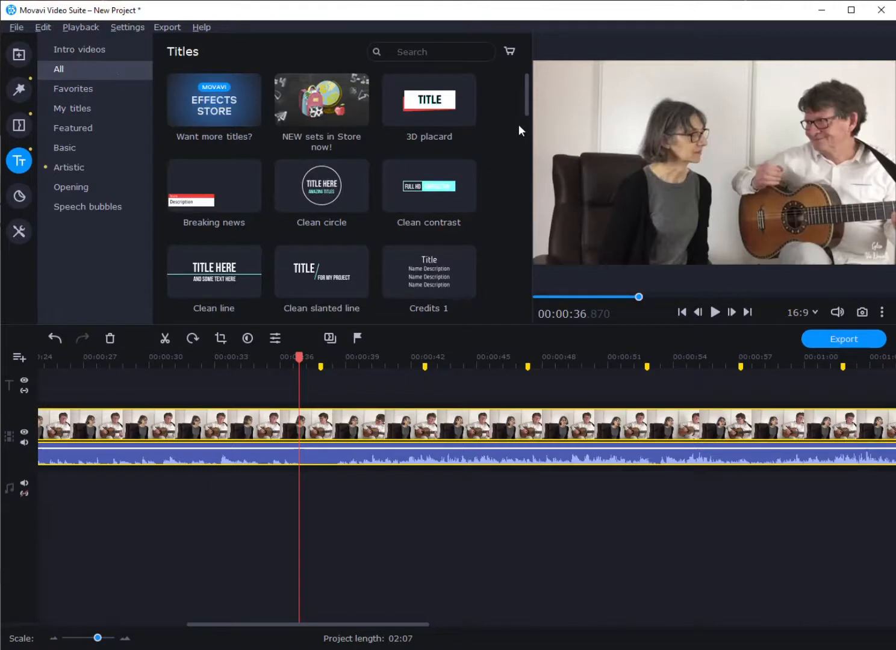
drag(524, 112, 525, 116)
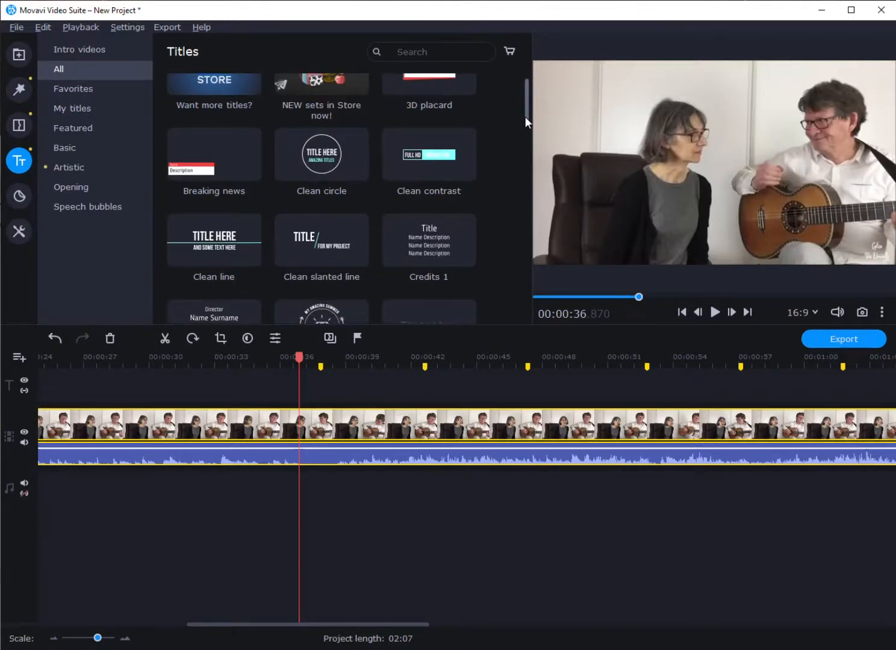
drag(524, 117, 521, 184)
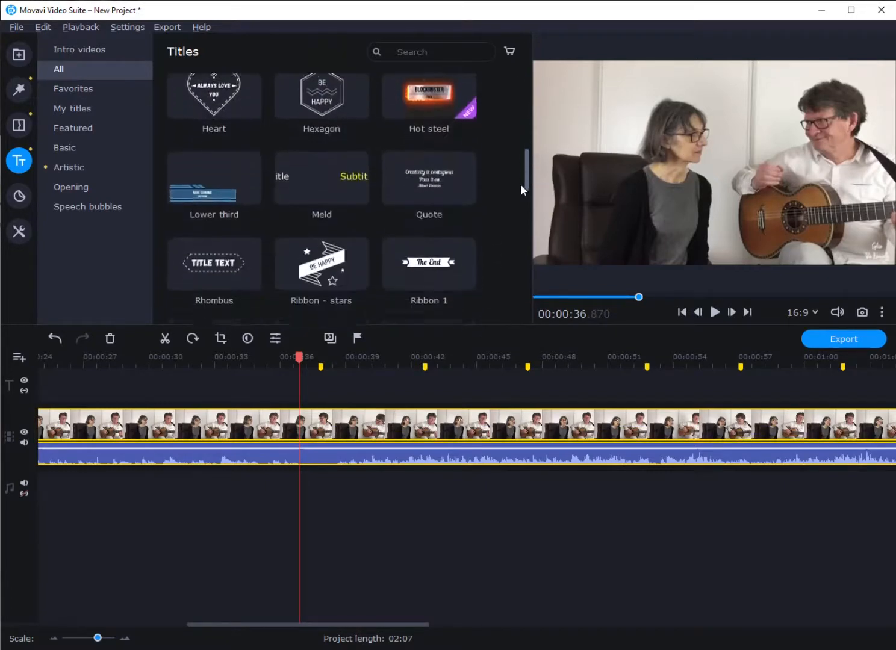
click(82, 51)
mouse_move(526, 190)
mouse_down()
mouse_move(520, 256)
mouse_move(524, 183)
mouse_up()
click(79, 152)
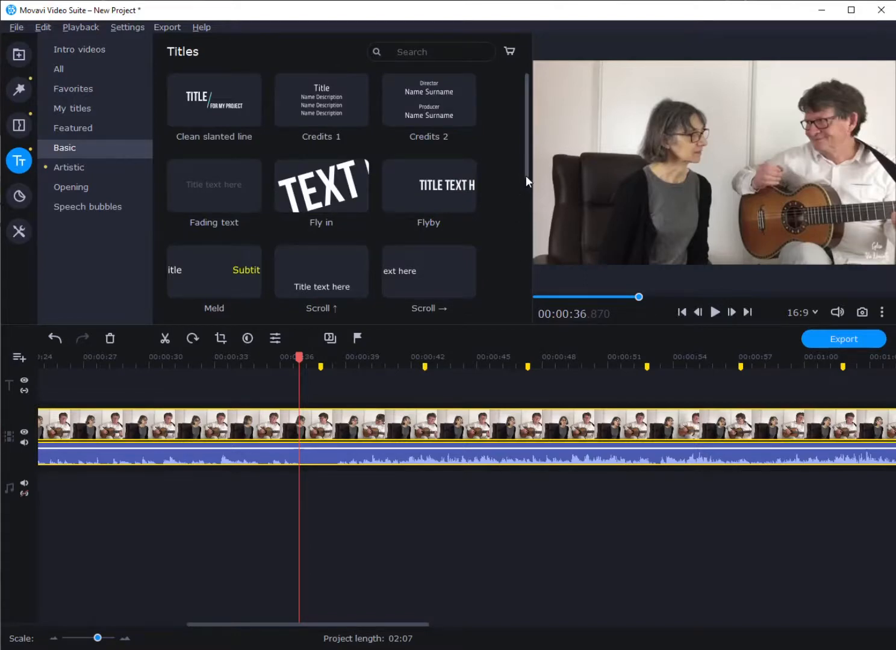
drag(526, 175, 507, 319)
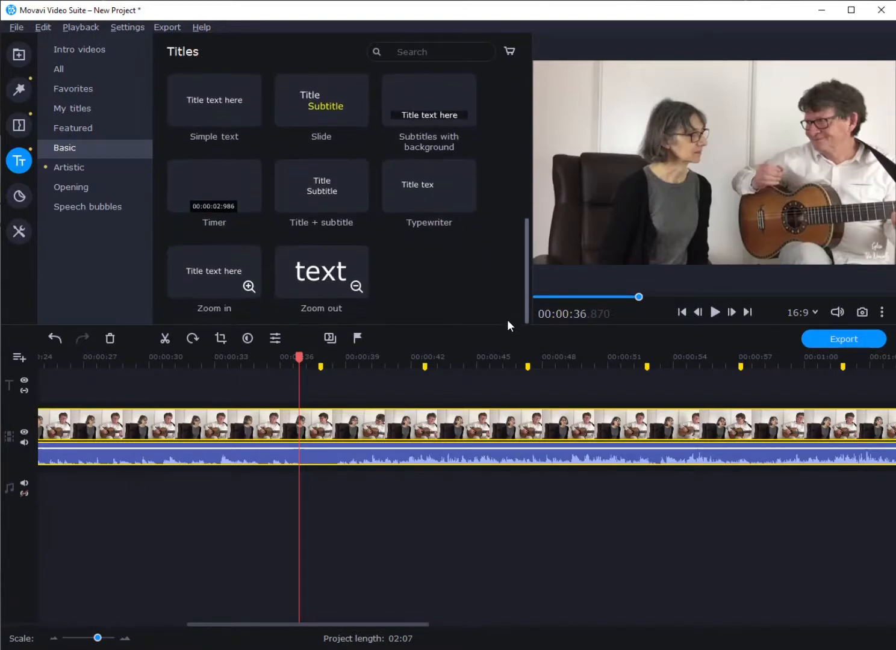
drag(507, 320, 517, 273)
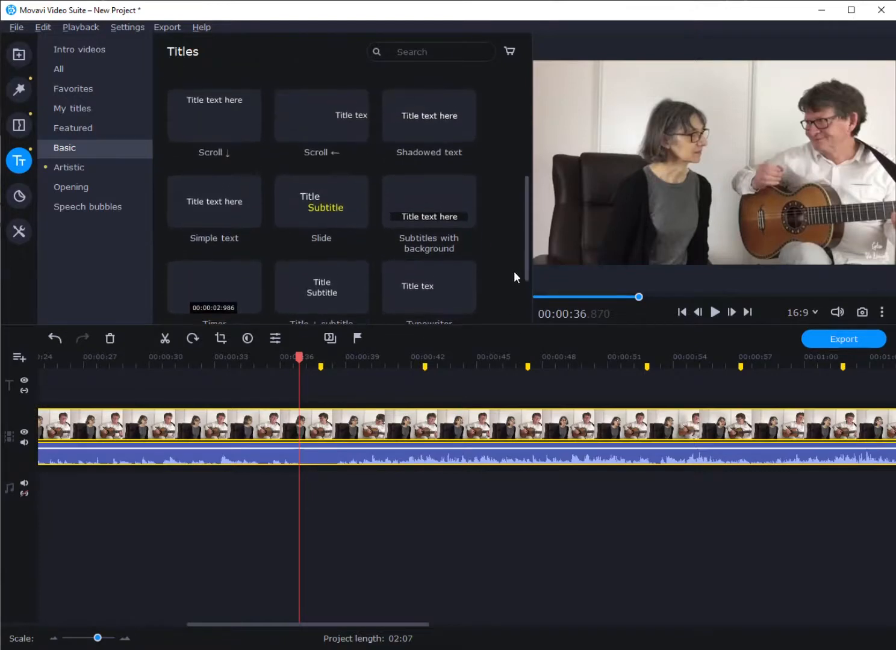
click(425, 200)
drag(426, 197, 318, 373)
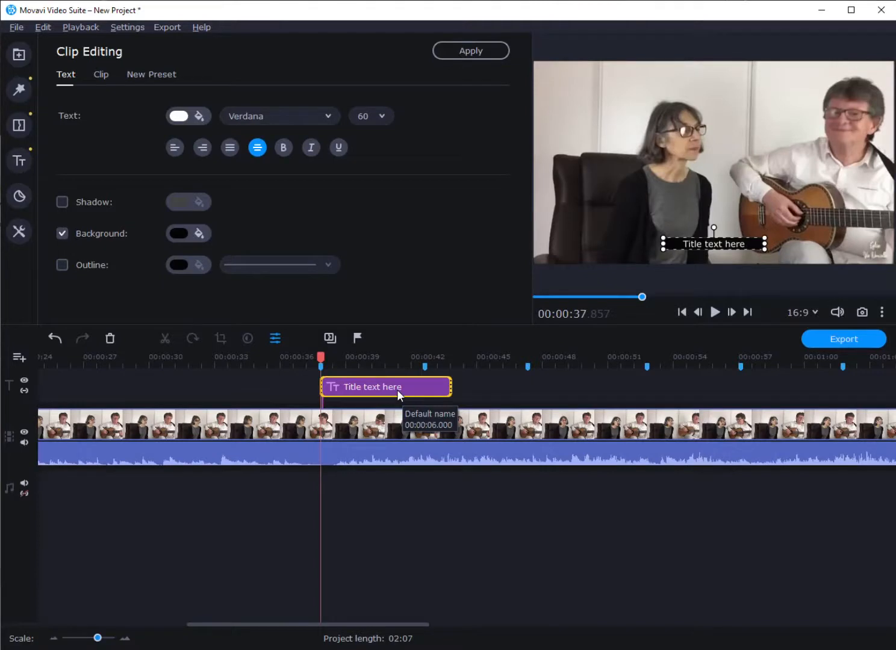
drag(450, 385, 425, 385)
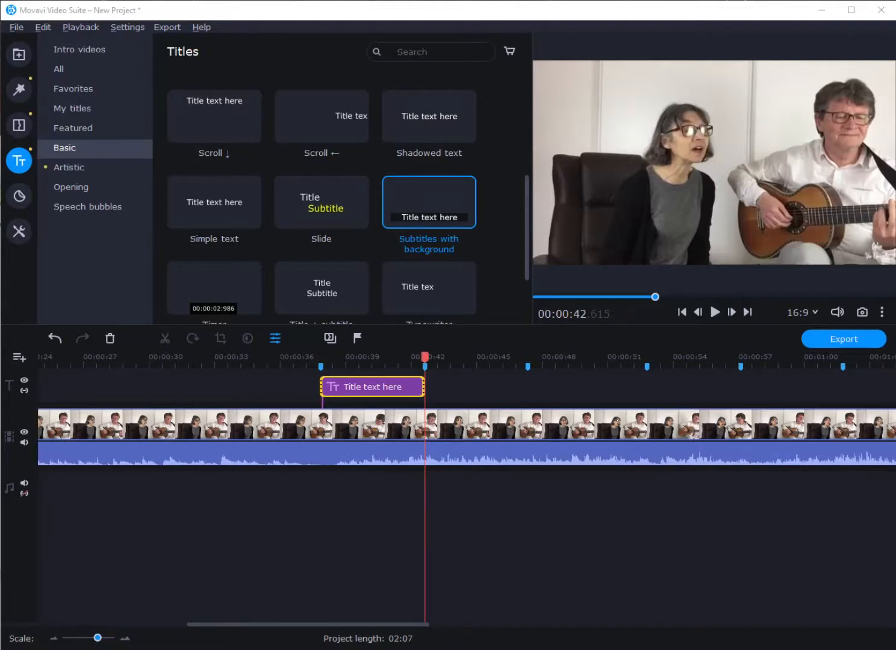
Replace the first title's placeholder text with "Bénissez le Seigneur,".
click(358, 389)
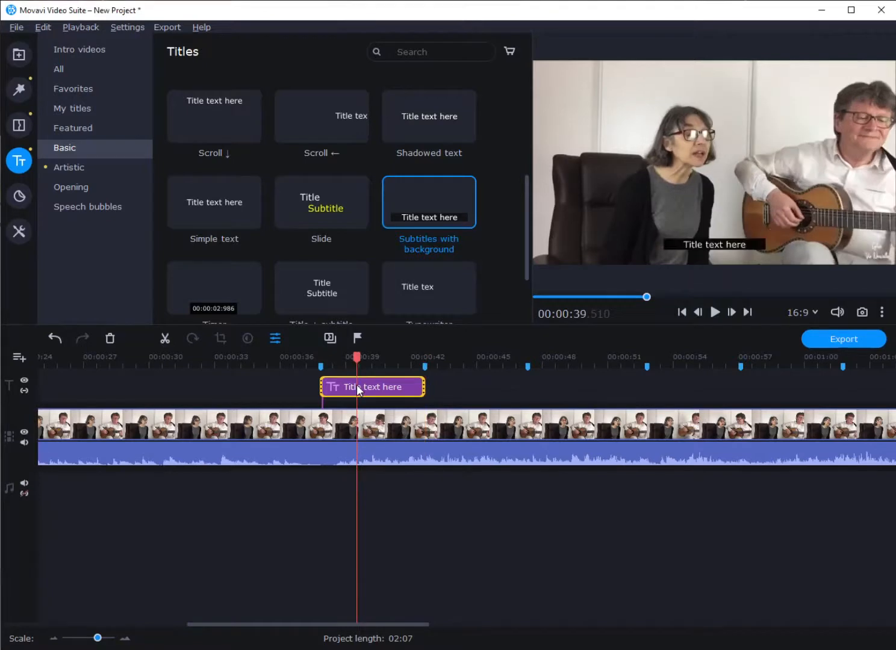
click(727, 242)
double_click(734, 245)
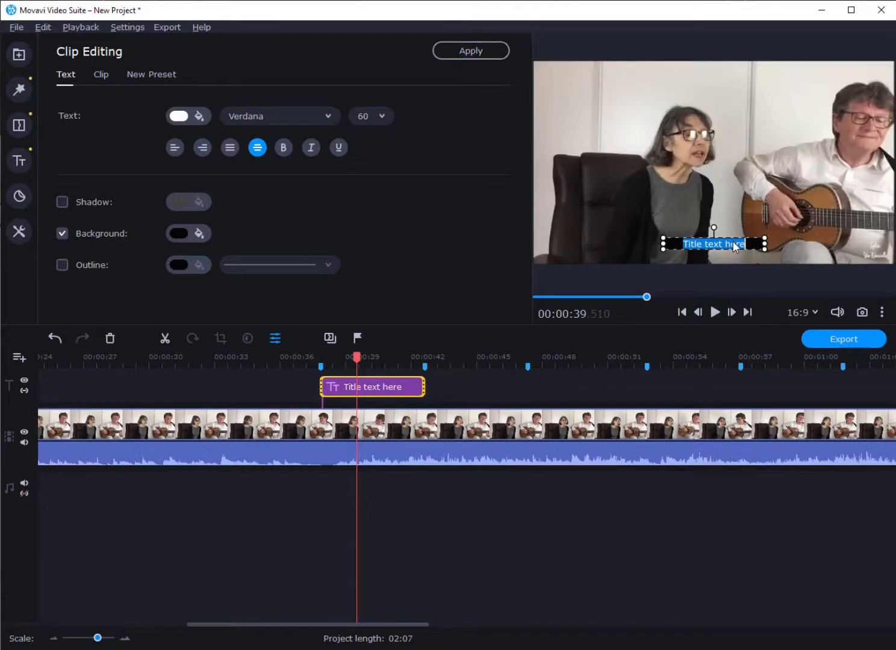
text(Bénissez le Seigneur,)
Stretch the first title's text box across the full frame width and centre its text without a background.
drag(662, 247, 530, 252)
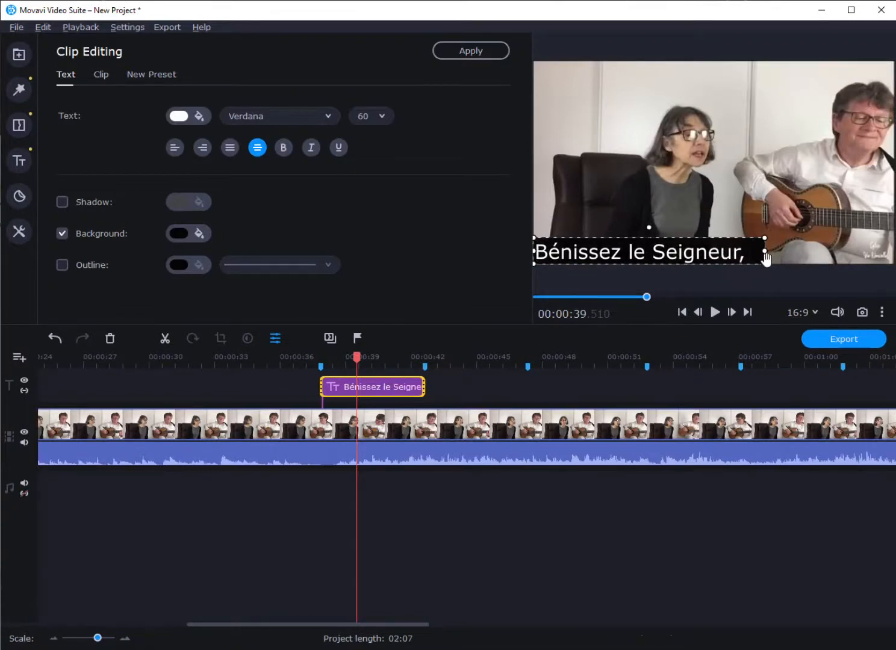
drag(765, 258, 895, 257)
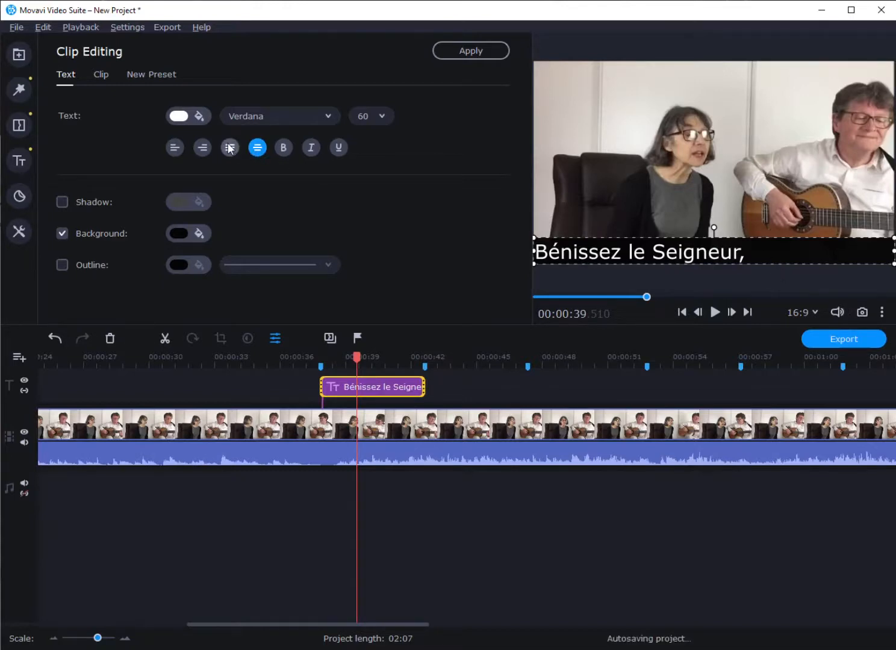
click(257, 148)
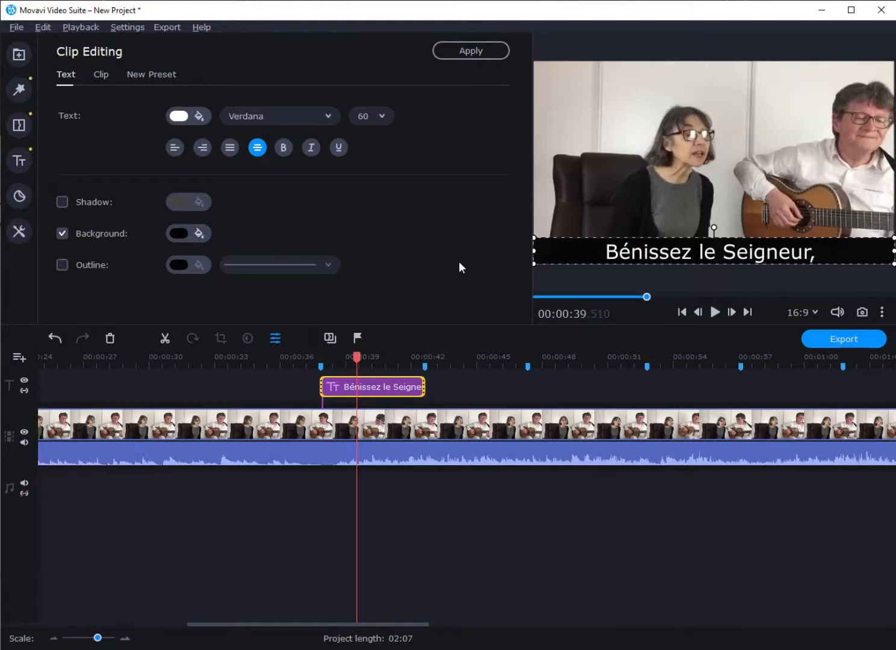
click(93, 234)
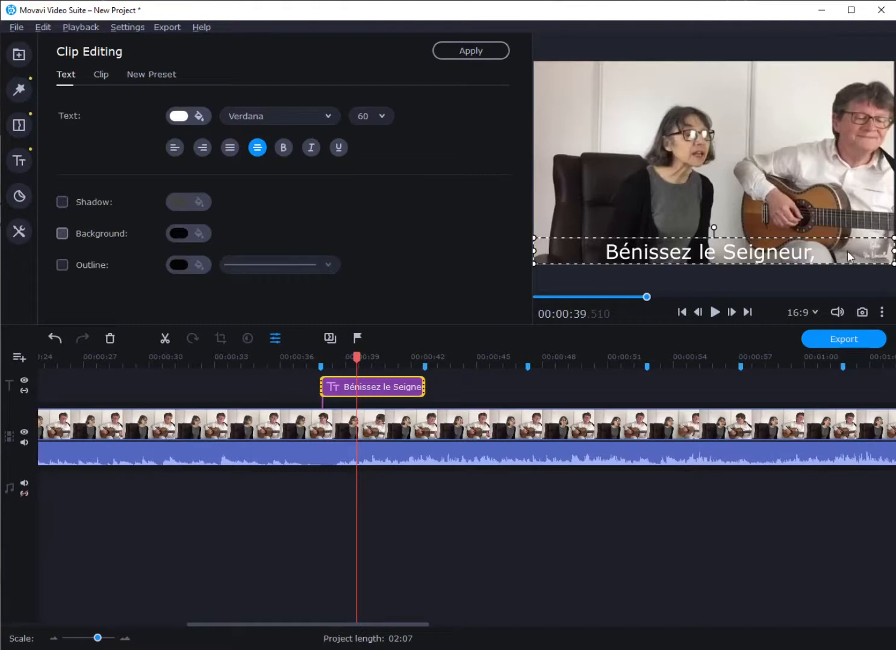
Save the first title's settings as a new title preset named "Subtitles centred no background".
click(392, 390)
click(367, 387)
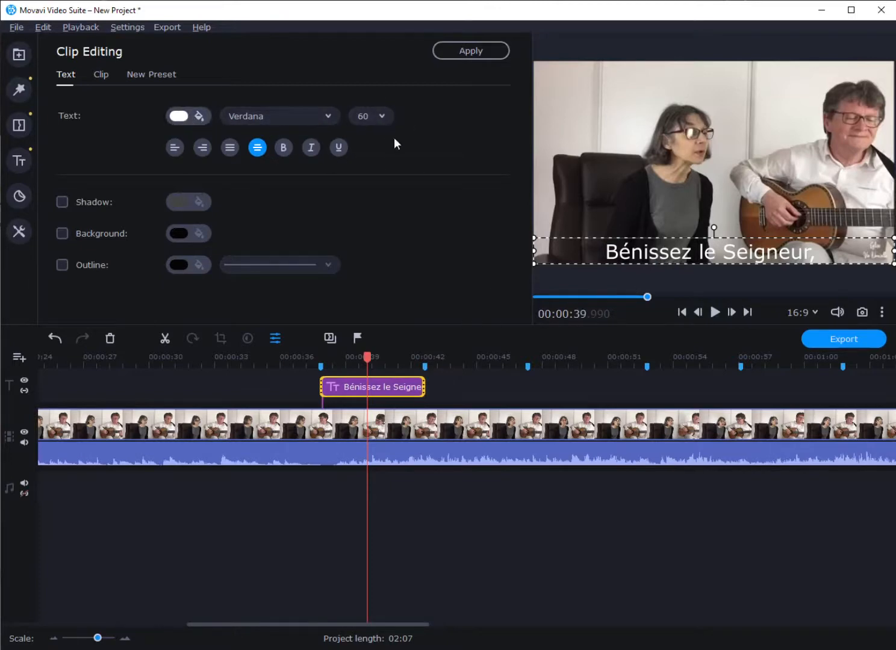
click(153, 74)
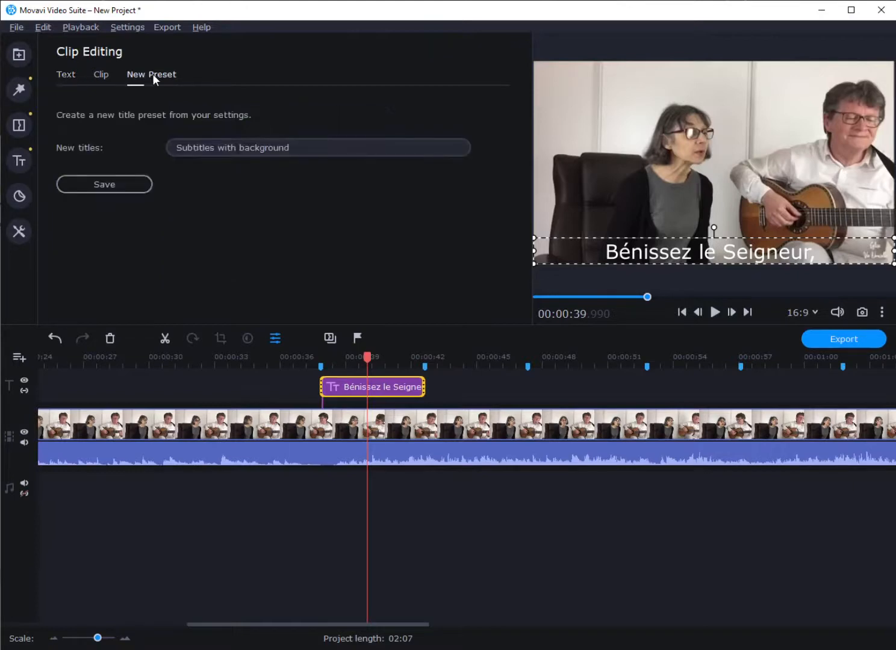
click(215, 148)
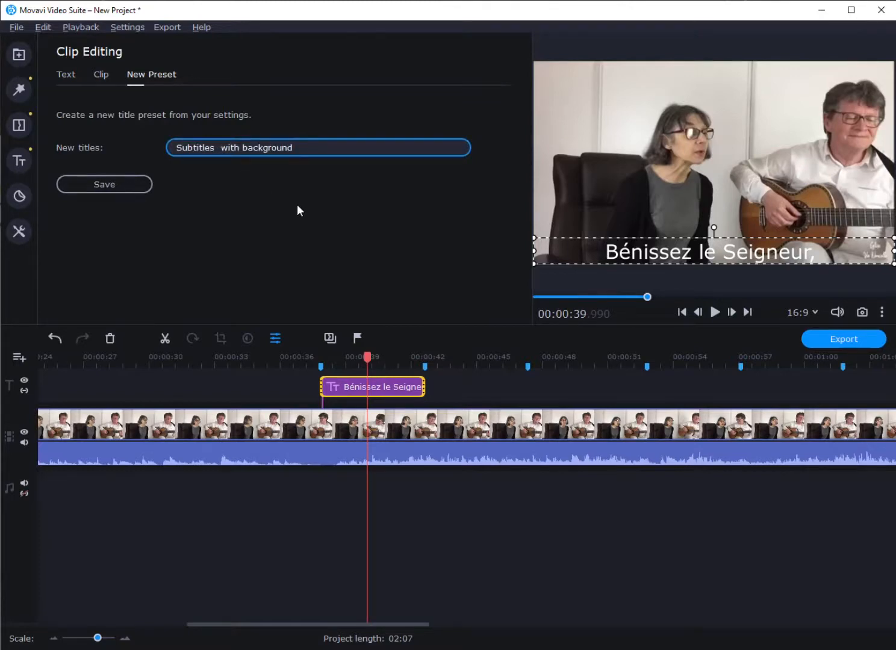
text(centred)
key(shift+Right)
key(shift+Right)
key(shift+Right)
key(shift+Right)
key(shift+Right)
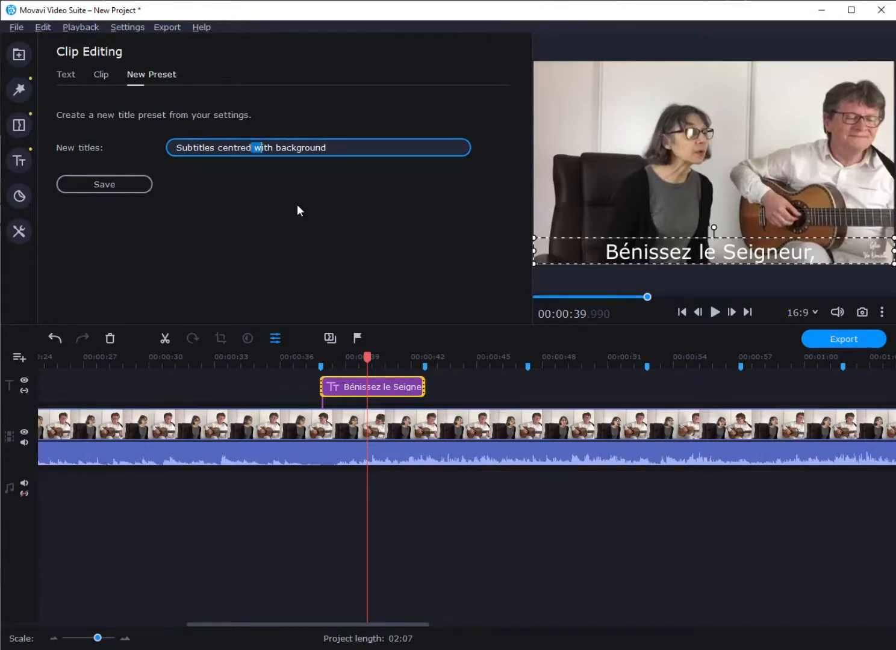
text(no)
click(107, 186)
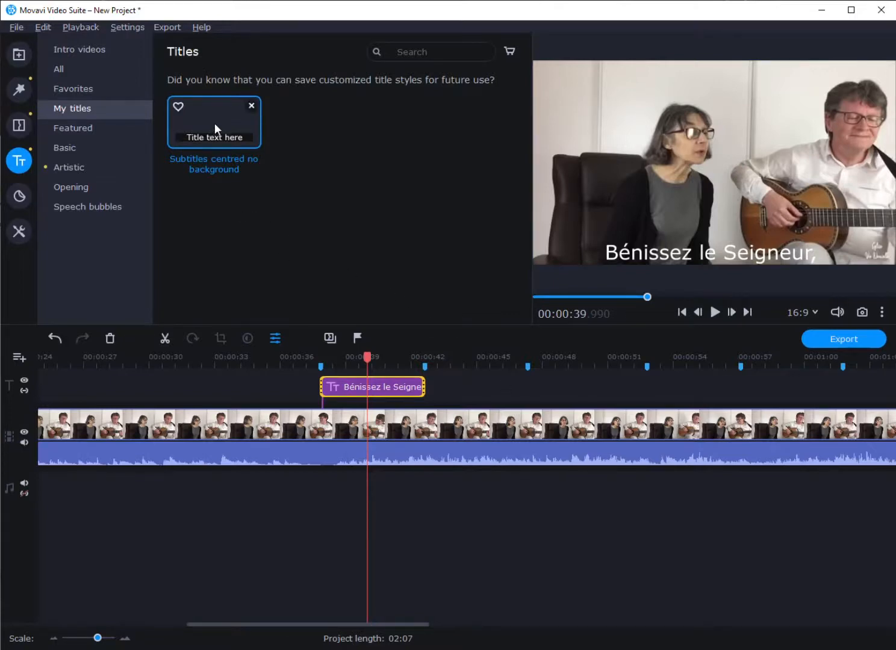
Place two "Subtitles centred no background" titles, one from the second to the third marker and one from the third to the fourth.
drag(214, 118, 426, 360)
drag(553, 386, 528, 388)
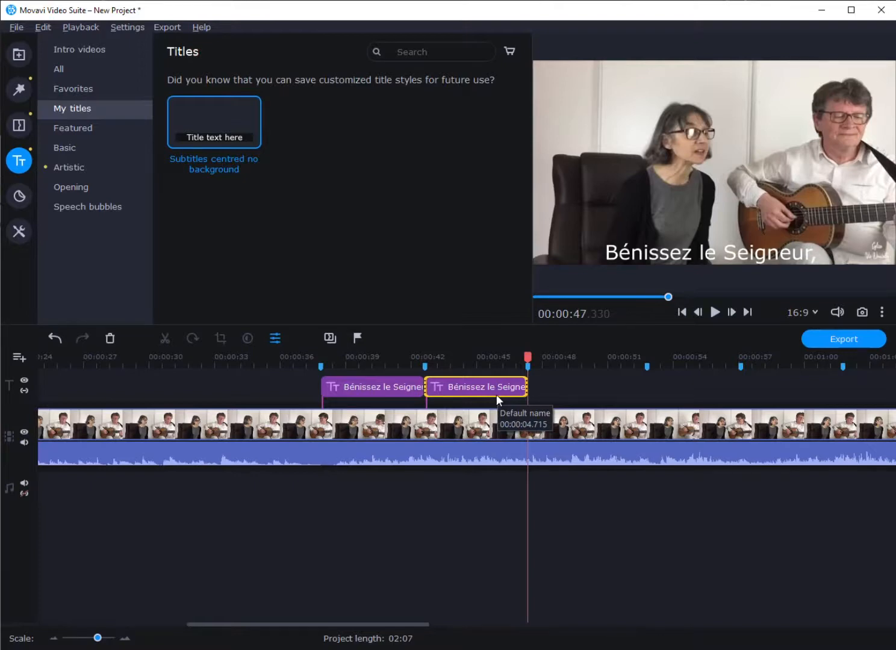
drag(211, 121, 532, 363)
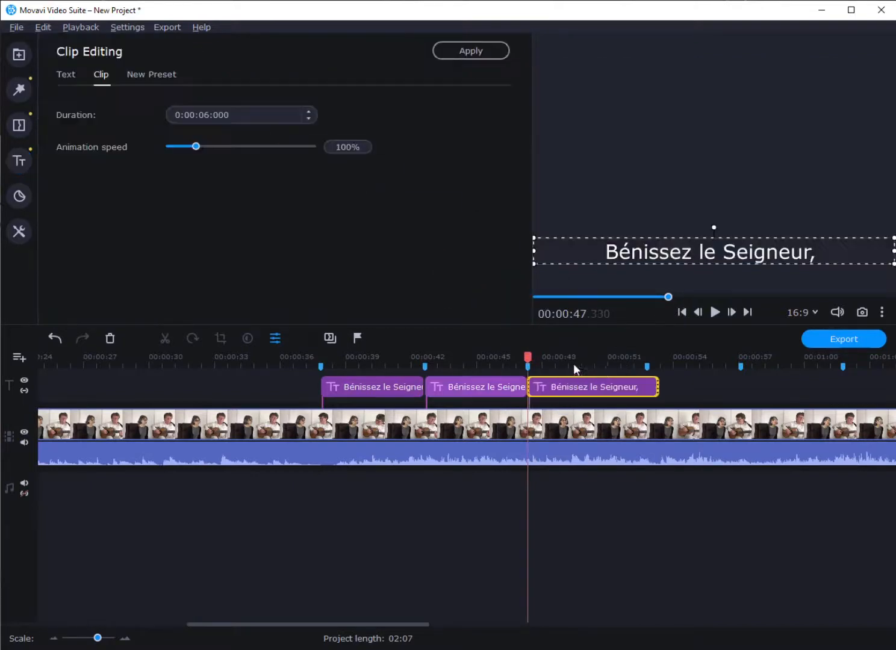
drag(660, 393, 646, 392)
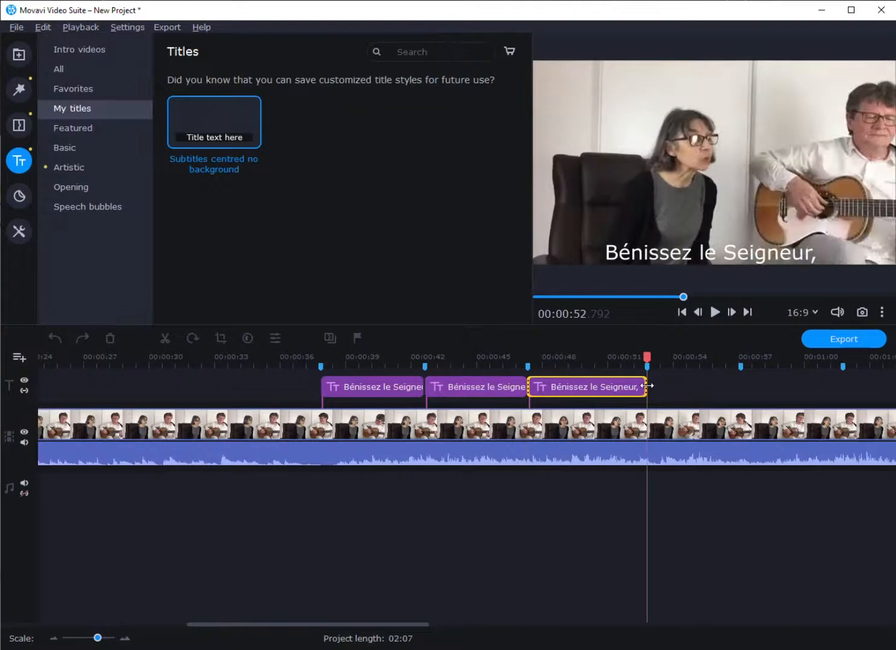
Place two more "Subtitles centred no background" titles, one from the fourth to the fifth marker and one from the fifth to the sixth.
drag(216, 118, 648, 363)
drag(778, 390, 741, 391)
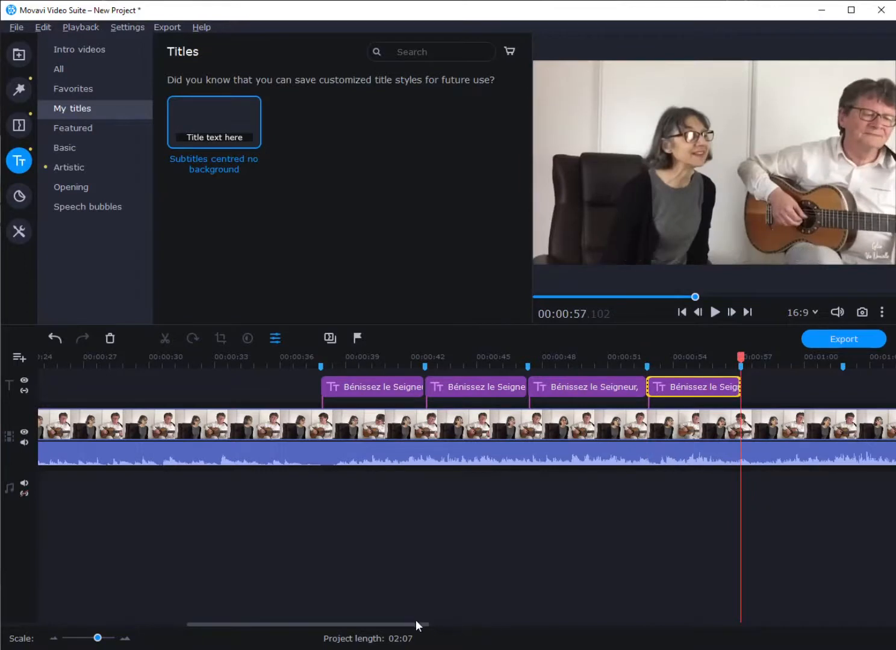
drag(419, 624, 480, 627)
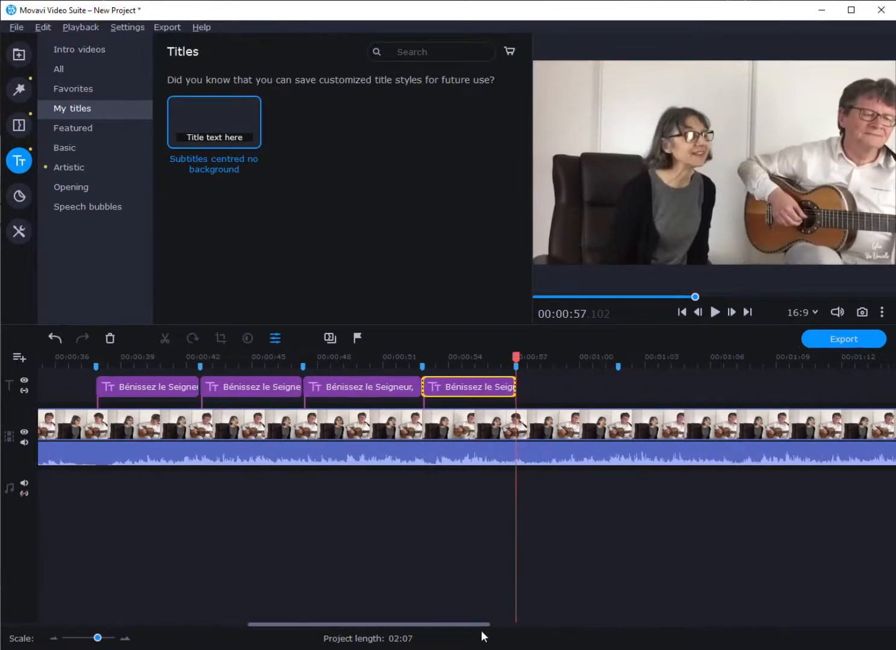
drag(203, 115, 549, 387)
drag(646, 390, 618, 389)
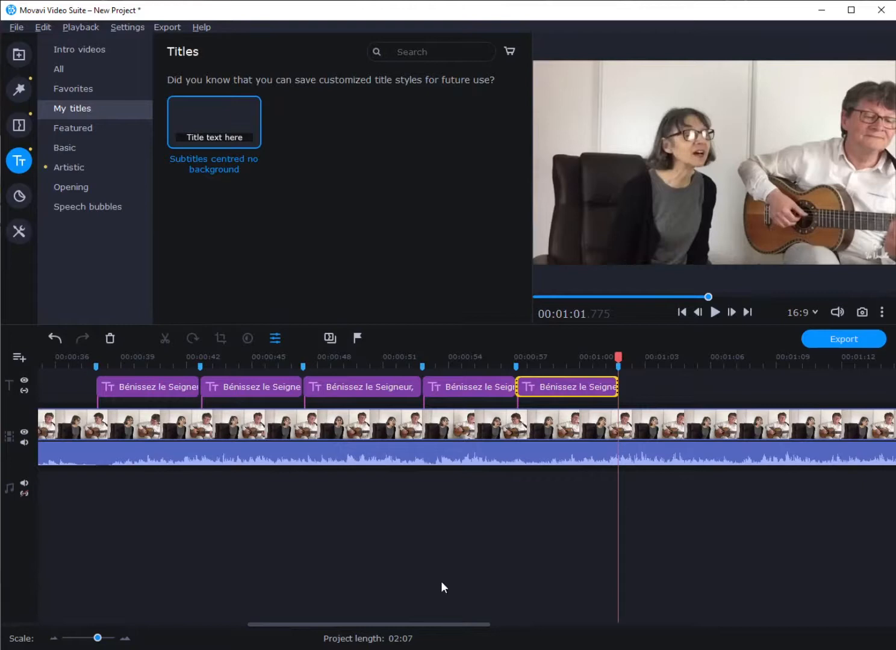
Change the second title's text to "Vous tous serviteurs du Seigneur,".
click(244, 388)
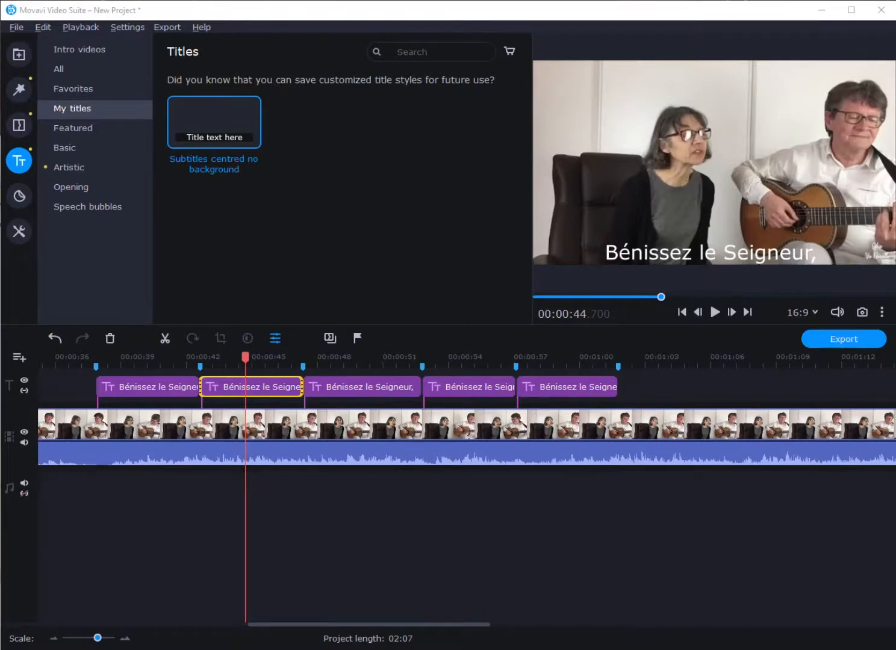
click(675, 254)
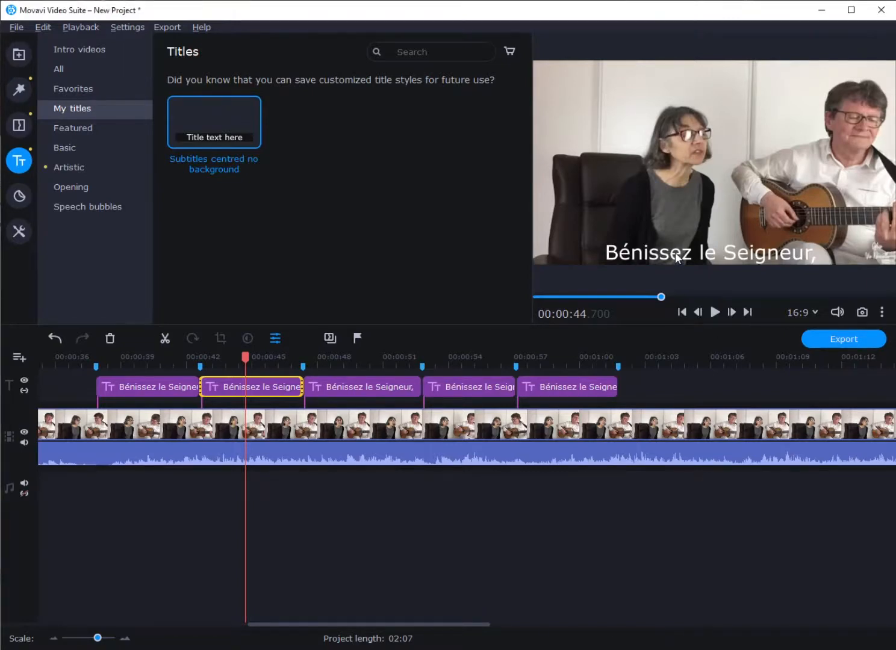
click(257, 390)
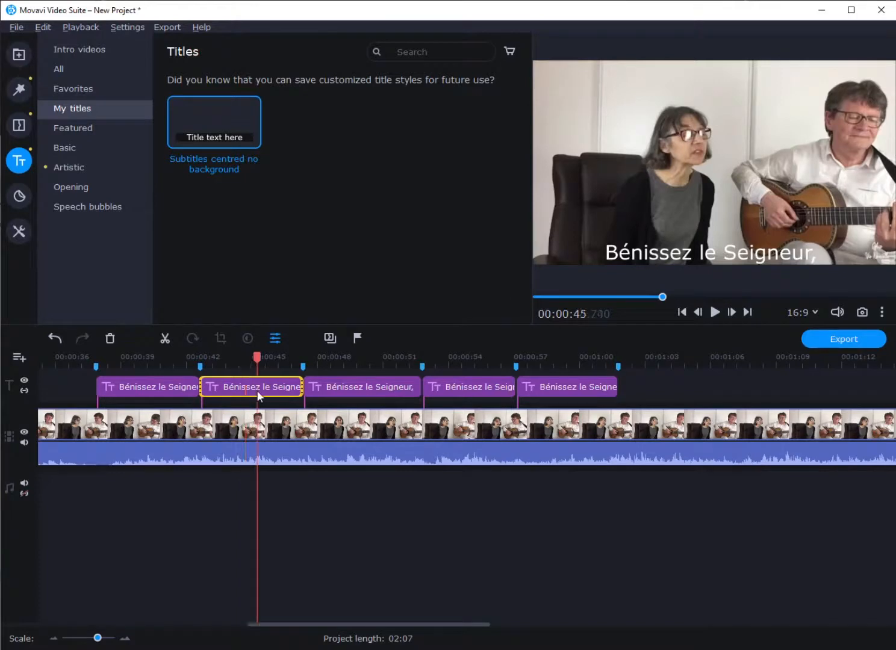
double_click(256, 390)
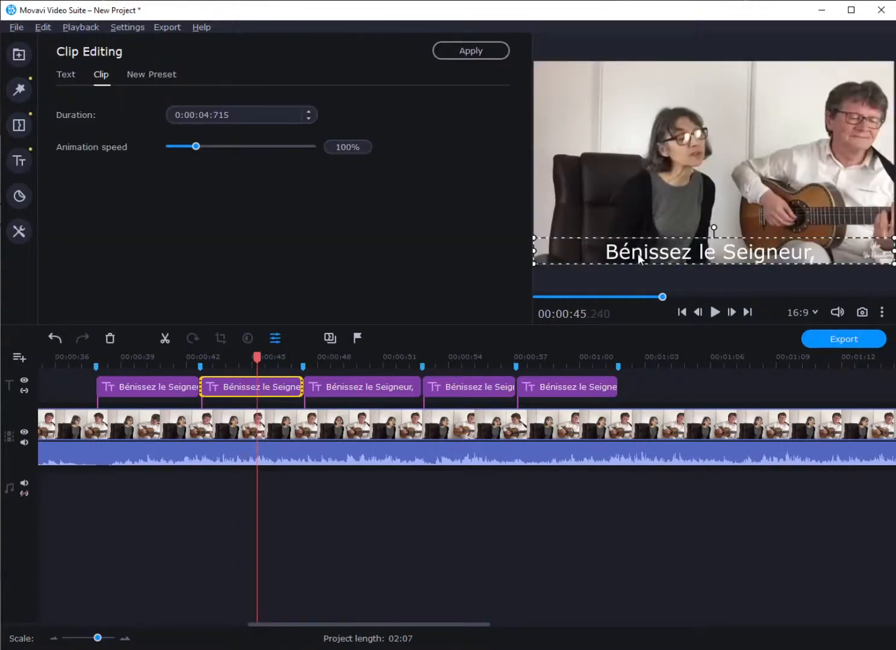
double_click(647, 253)
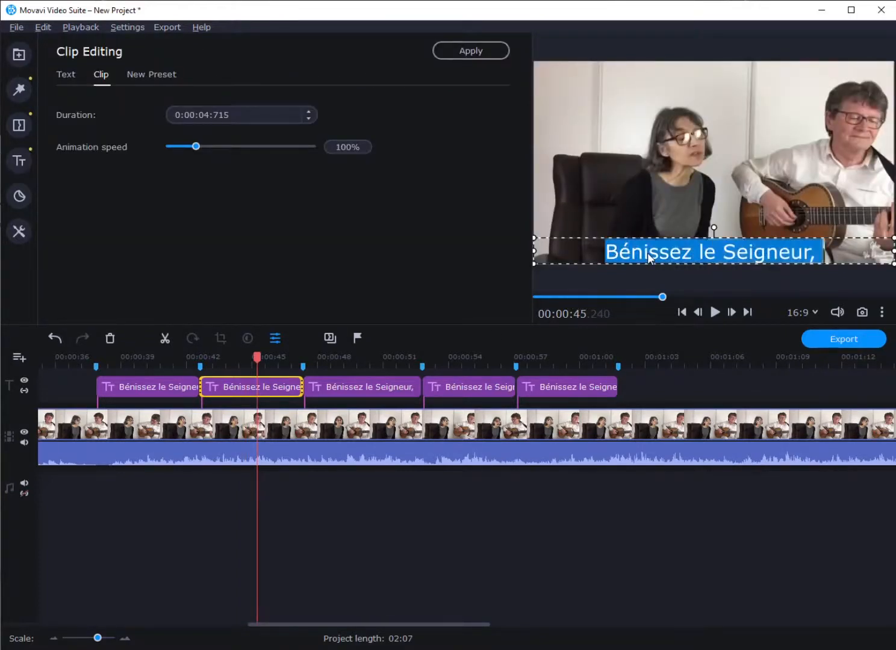
text(Vous tous serviteurs du Seigneur,)
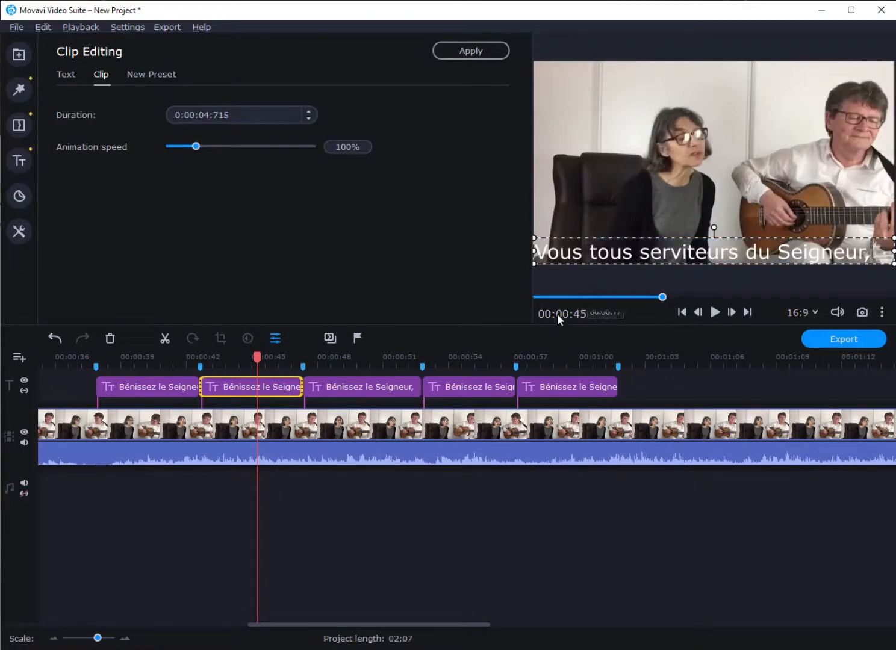
Change the third title's text to "Qui demeurez dans la maison de Dieu,".
click(368, 387)
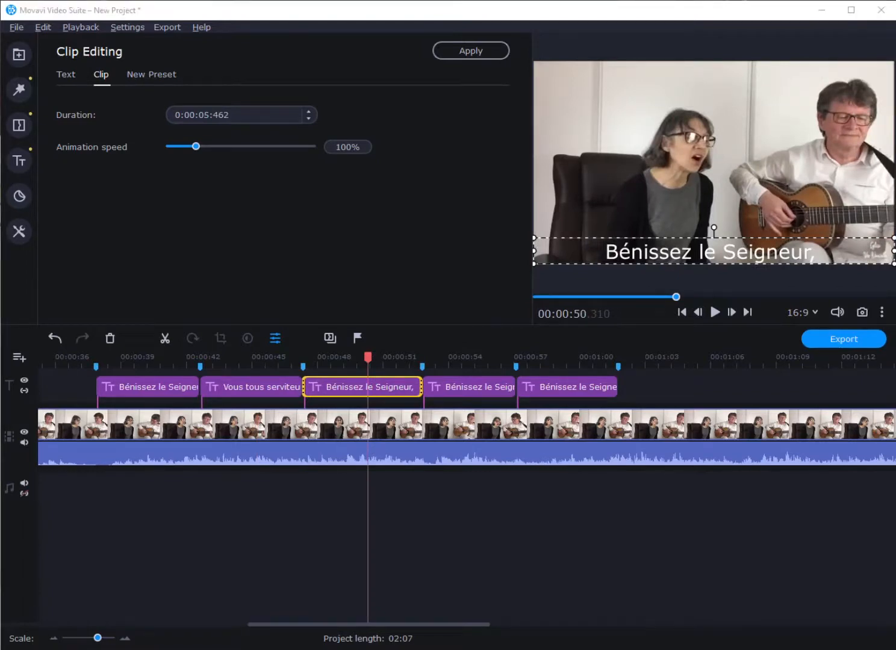
double_click(627, 254)
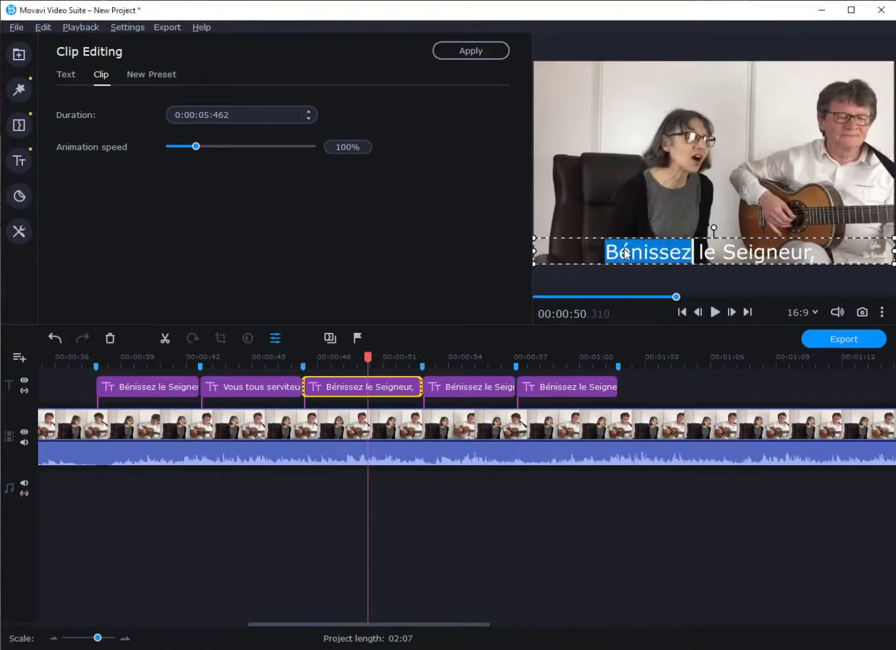
key(ctrl+a)
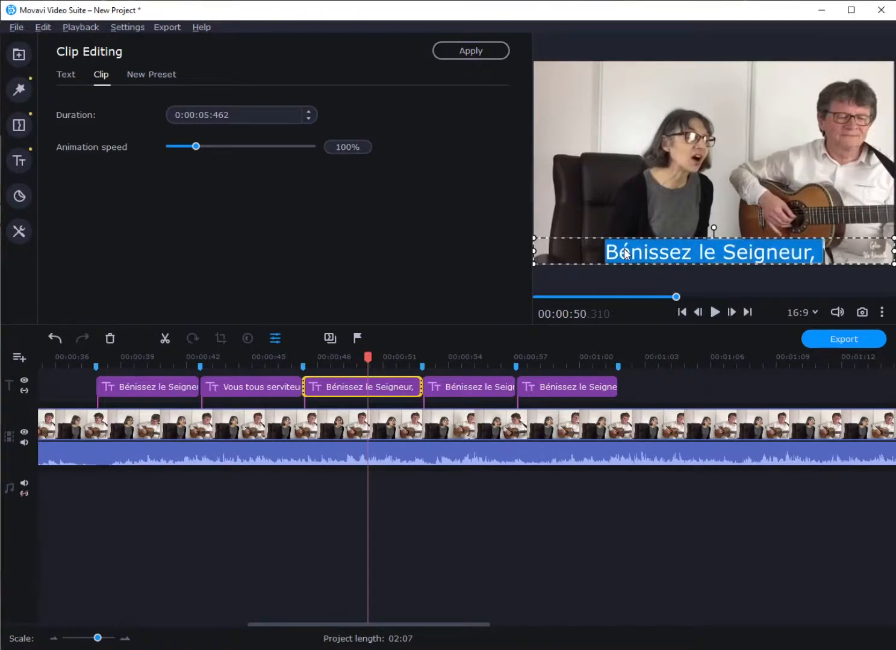
text(Qui demeurez dans la maison de Dieu,)
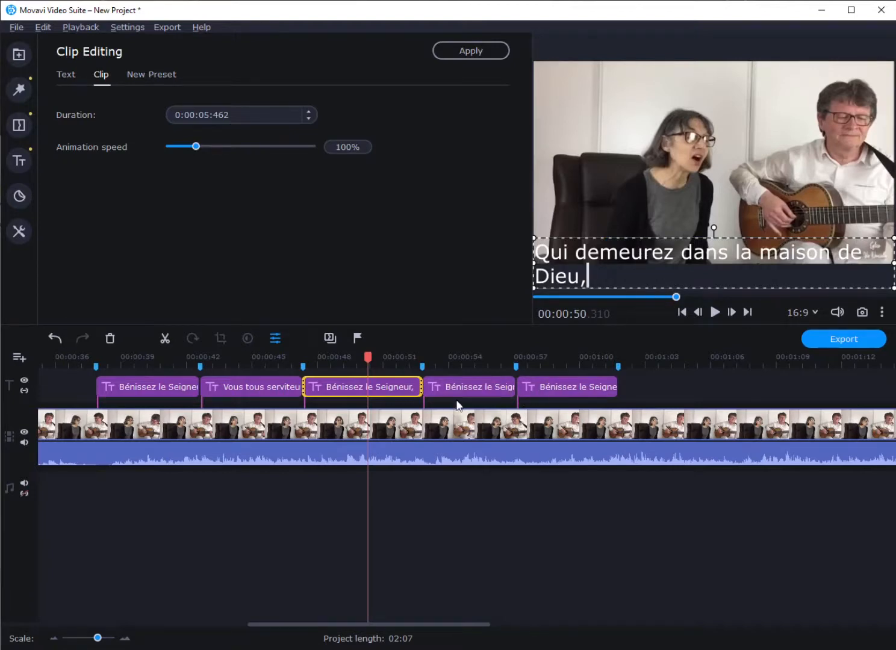
Change the fourth title's text to "Durant les heures de la nuit.".
click(471, 391)
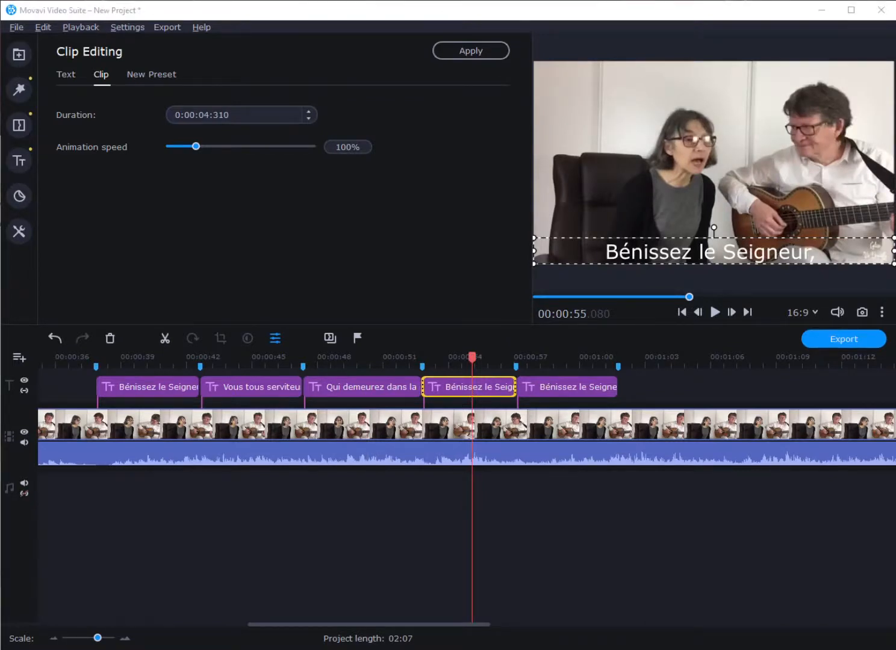
triple_click(666, 256)
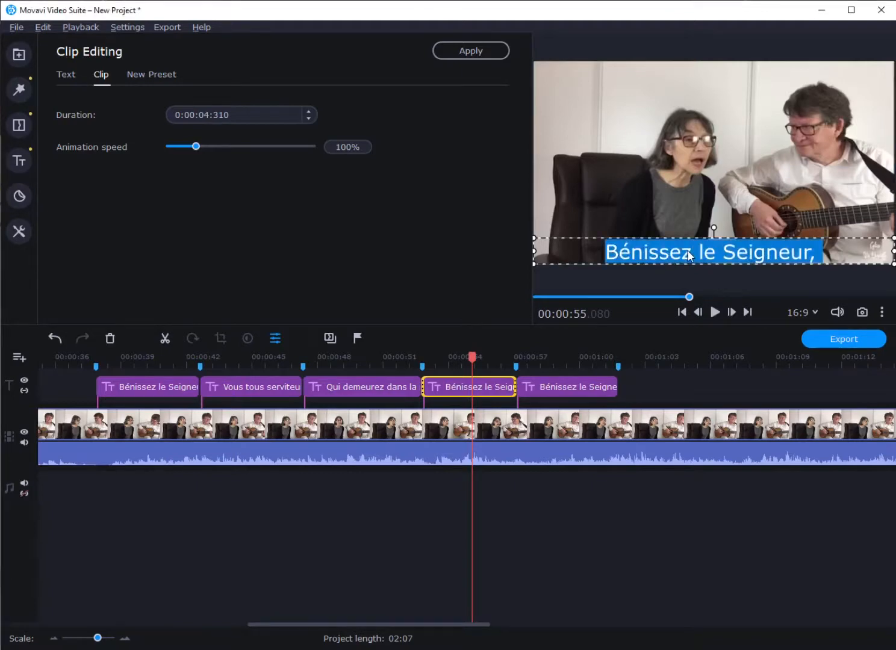
text(Durant les heures de la nuit.)
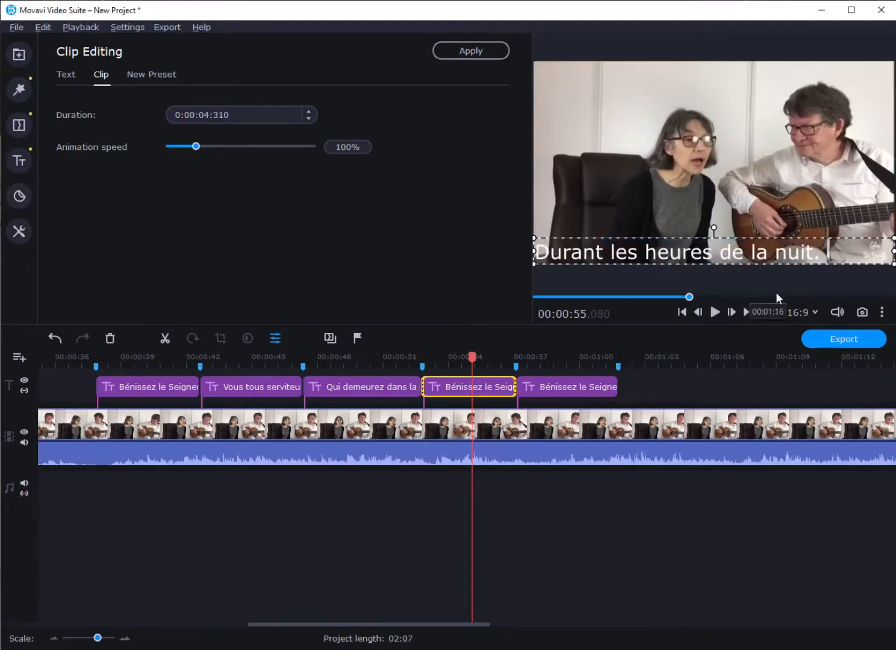
click(597, 390)
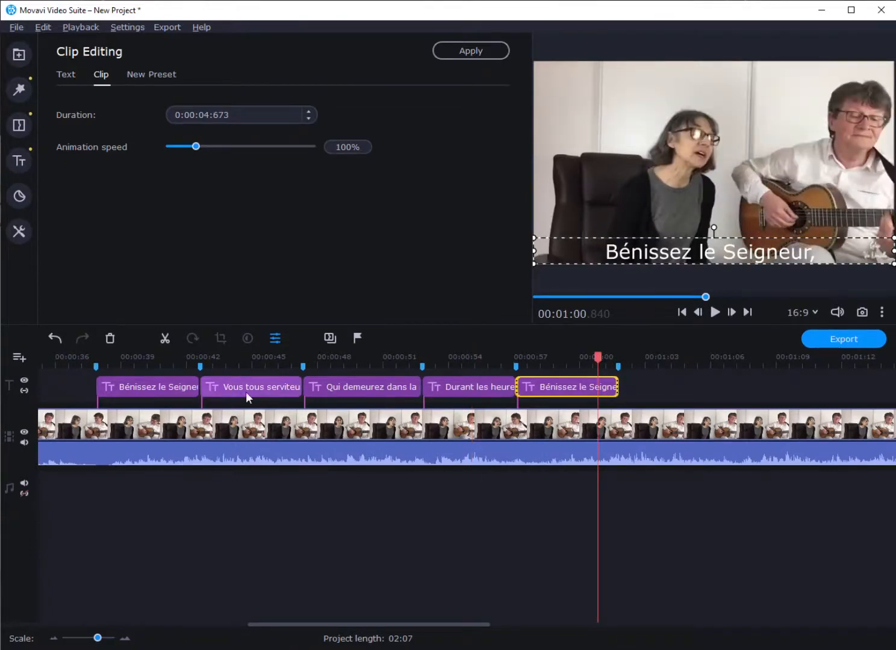
Centre the text of the second title, "Vous tous serviteurs du Seigneur,", and select the third title.
click(266, 386)
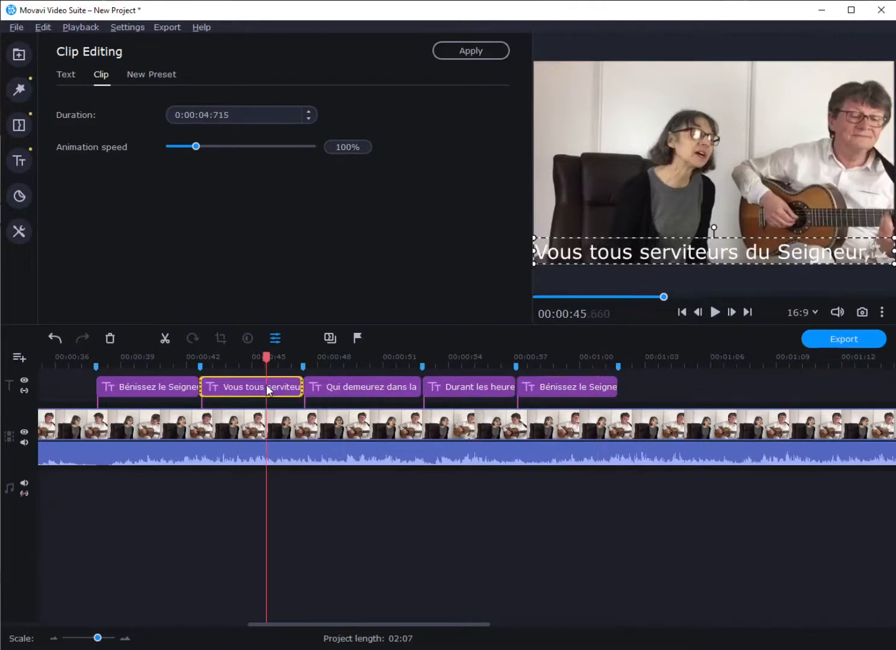
click(66, 74)
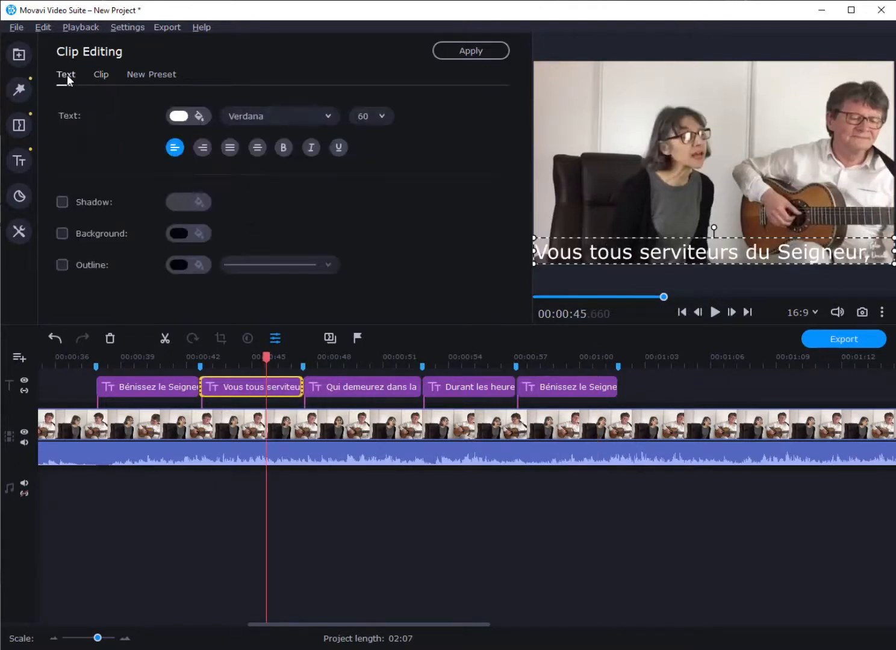
click(257, 148)
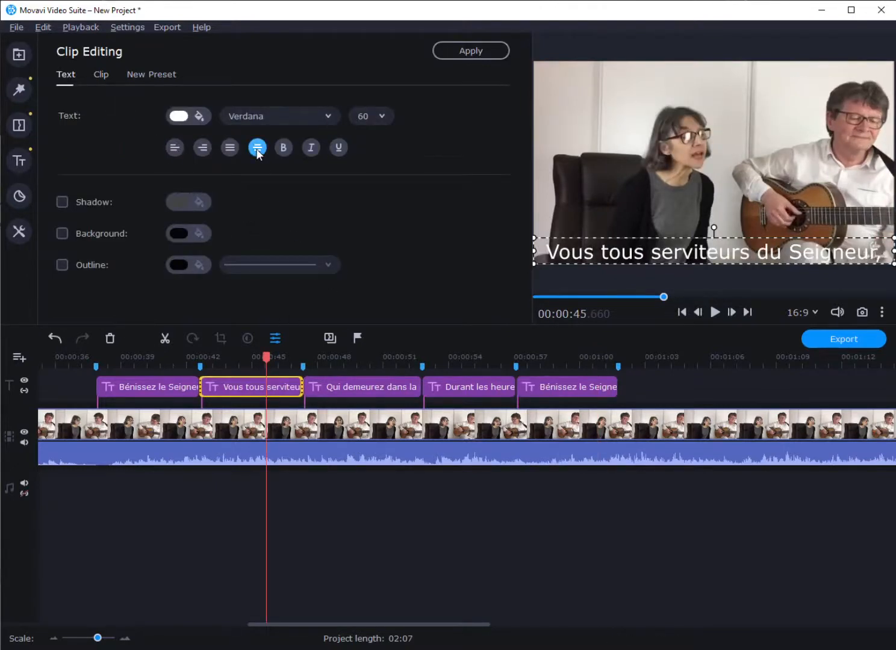
click(365, 386)
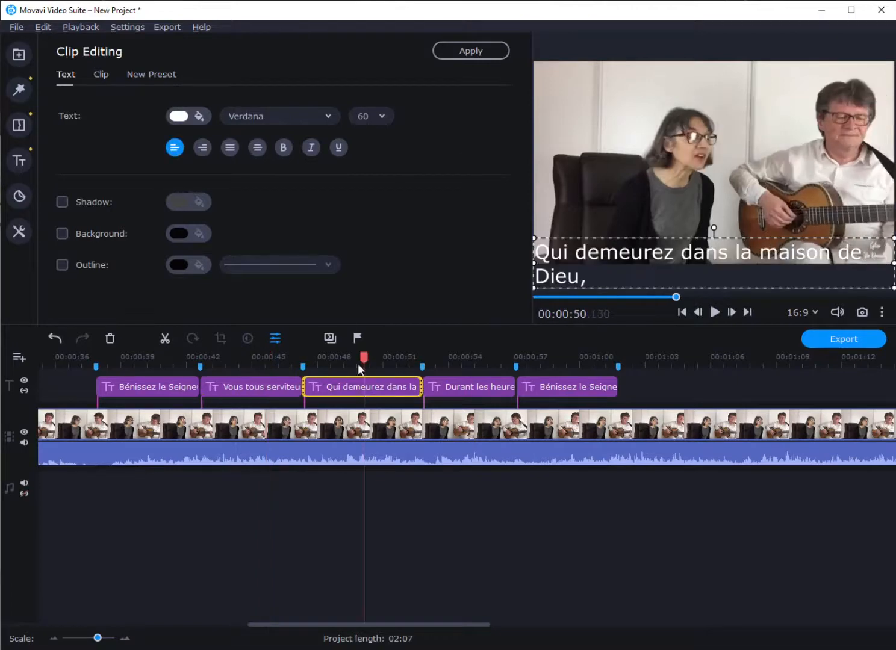
Centre the text of the third and fourth titles and check the alignment of the fifth title, "Bénissez le Seigneur,".
click(258, 148)
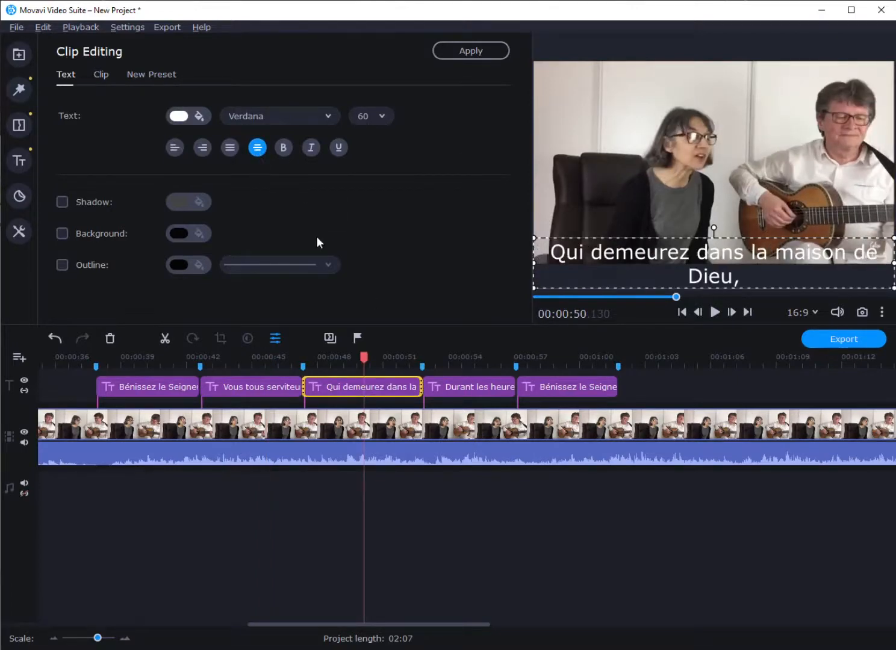
click(457, 384)
click(259, 151)
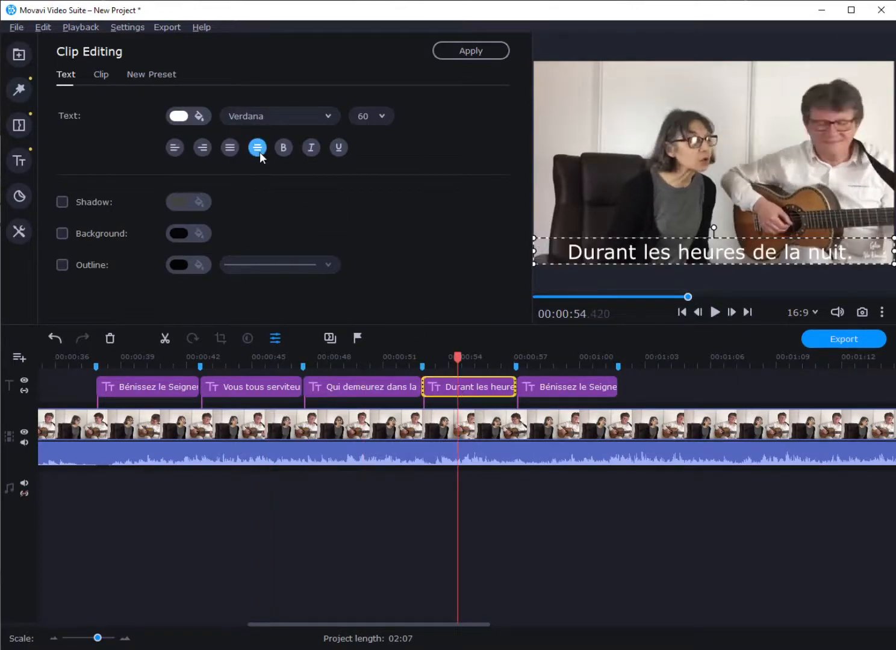
click(545, 390)
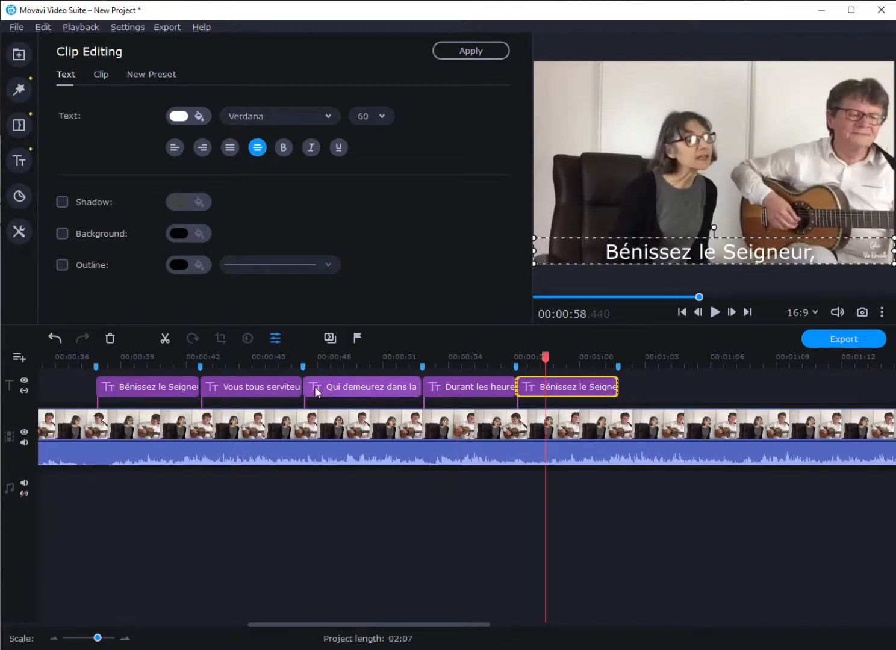
Try font size 80 on the third title, "Qui demeurez dans la maison de Dieu,", and settle on font size 50.
click(387, 388)
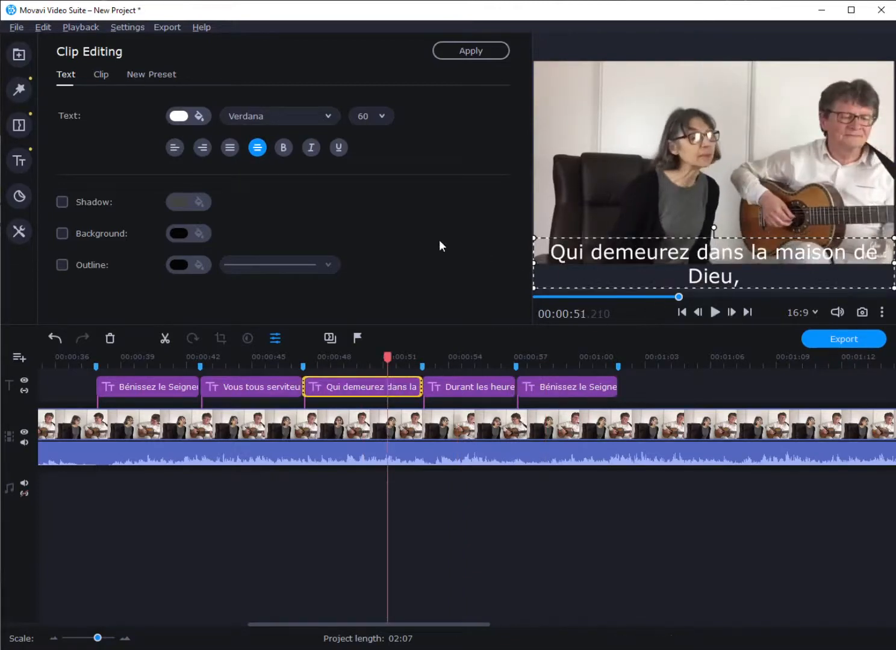
click(382, 117)
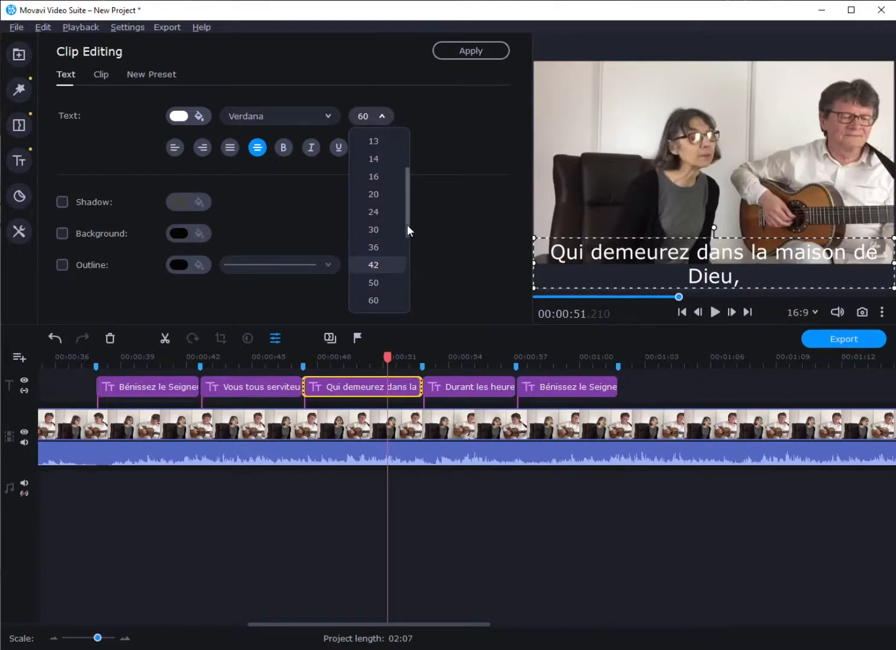
drag(407, 224, 403, 251)
click(377, 267)
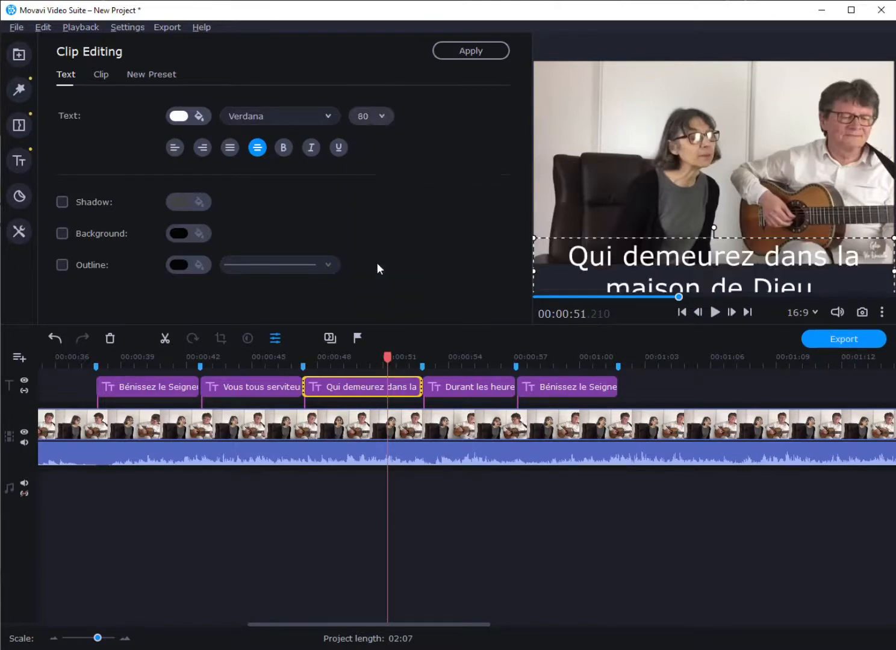
click(384, 116)
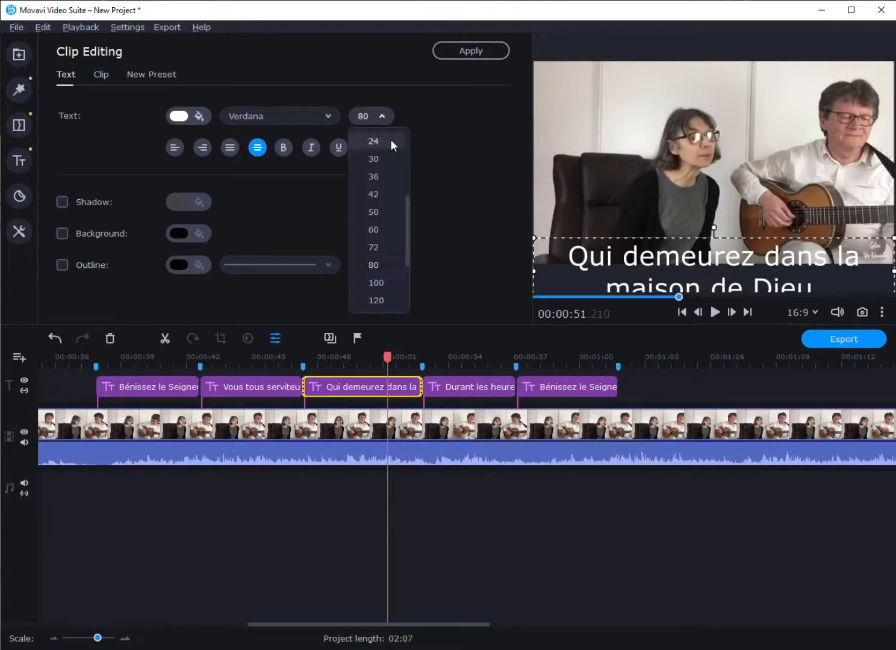
click(380, 227)
click(380, 117)
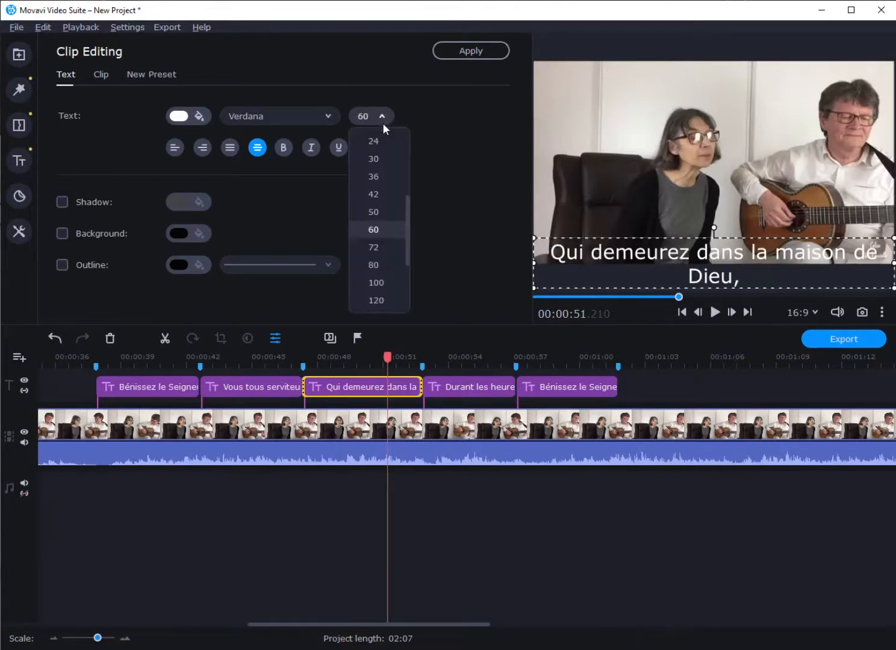
click(384, 212)
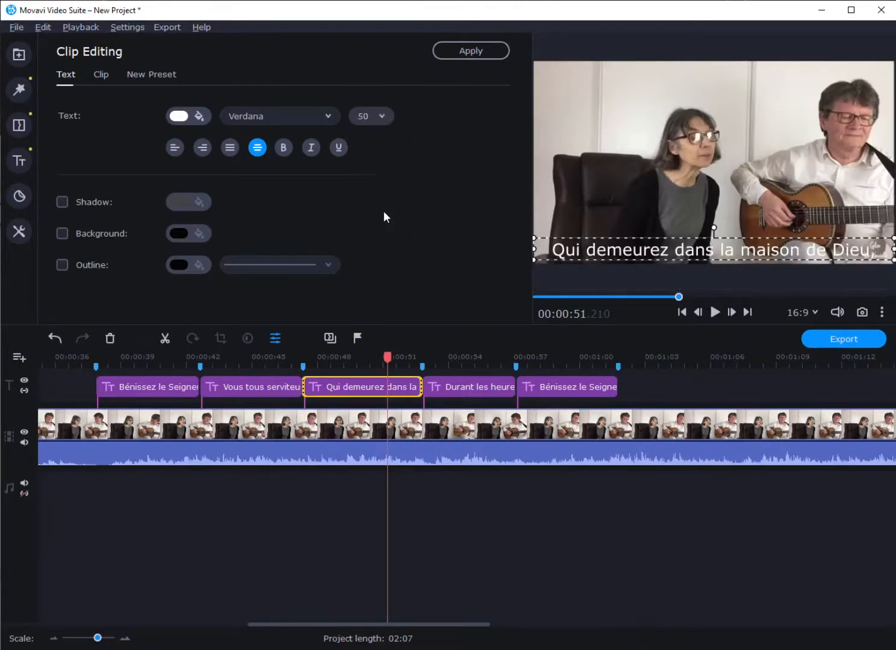
Compare the font size and alignment of the five lyric titles in the preview, one after another.
click(286, 389)
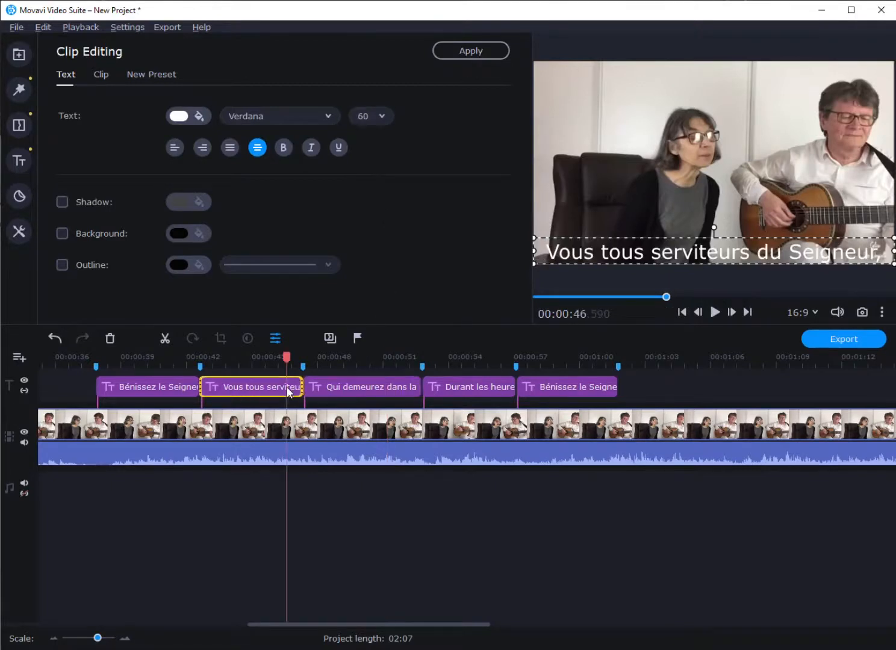
click(453, 388)
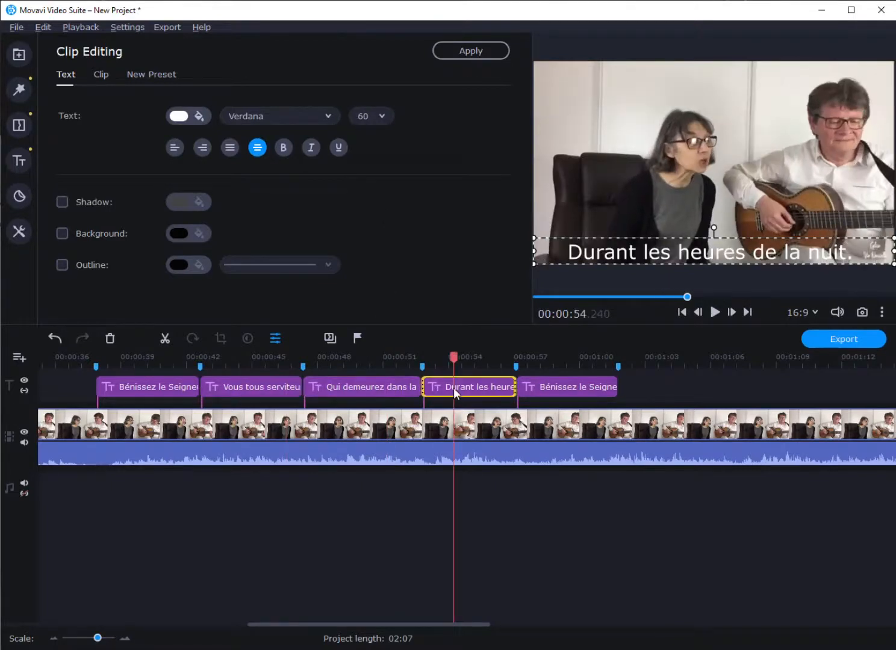
click(382, 389)
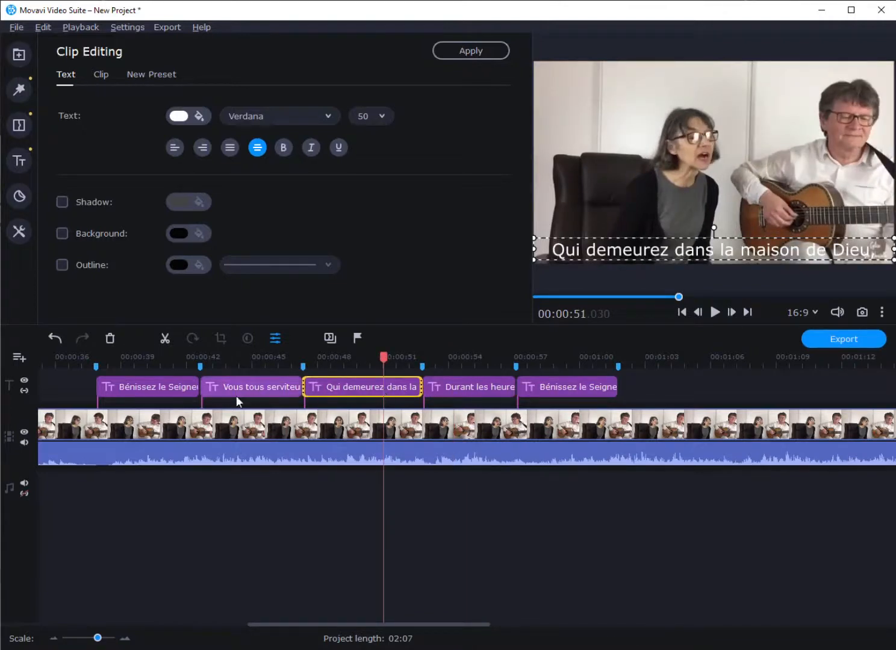
click(183, 393)
click(225, 390)
click(332, 387)
click(437, 387)
click(538, 387)
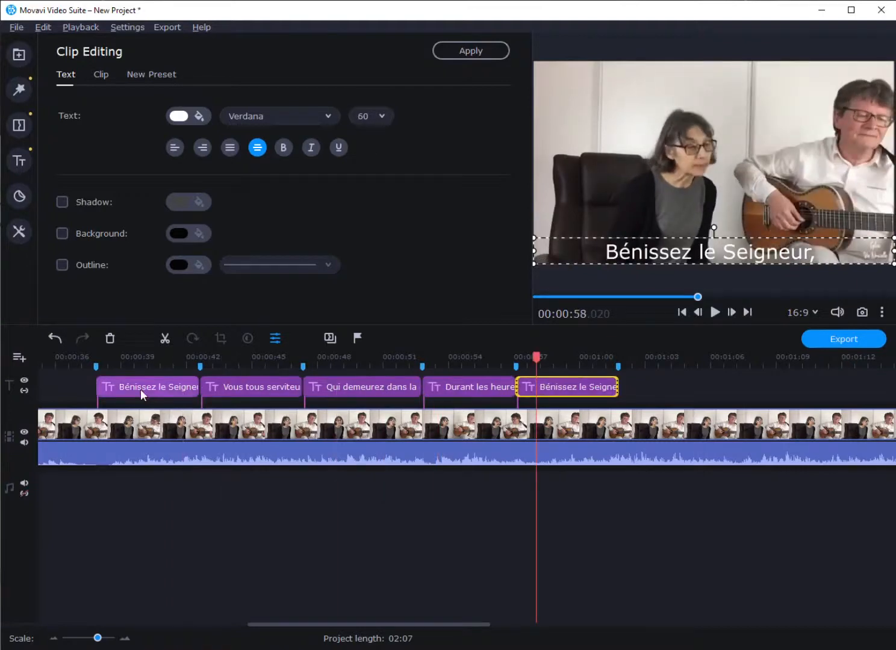
Play the video from just before the first title to check the subtitles against the song.
click(83, 360)
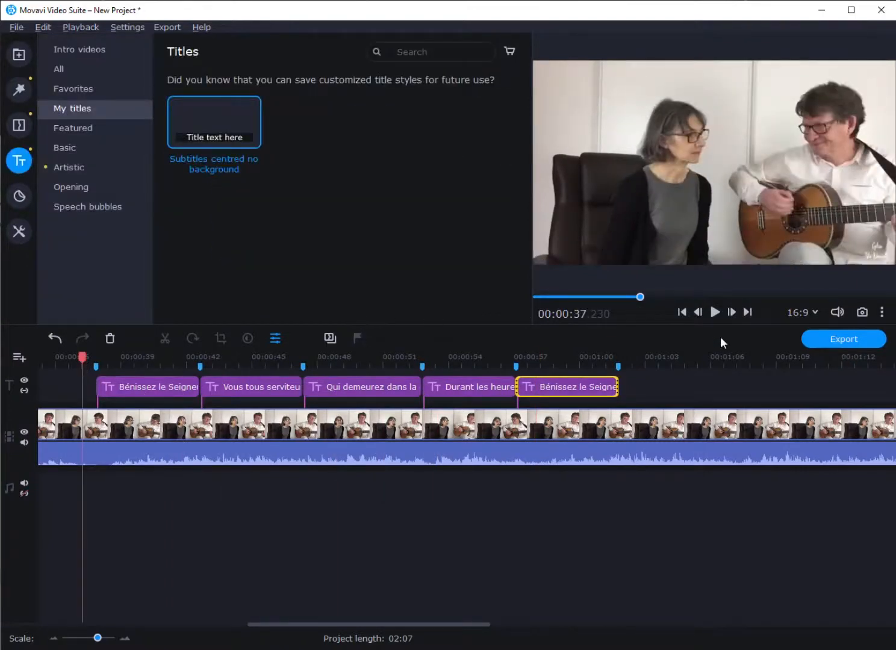
click(715, 312)
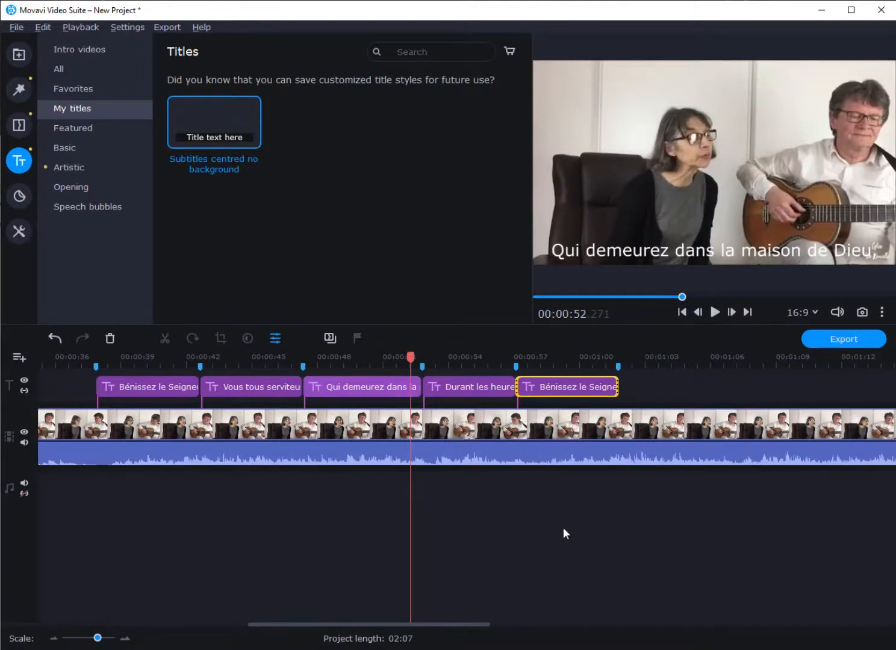
drag(478, 626, 451, 605)
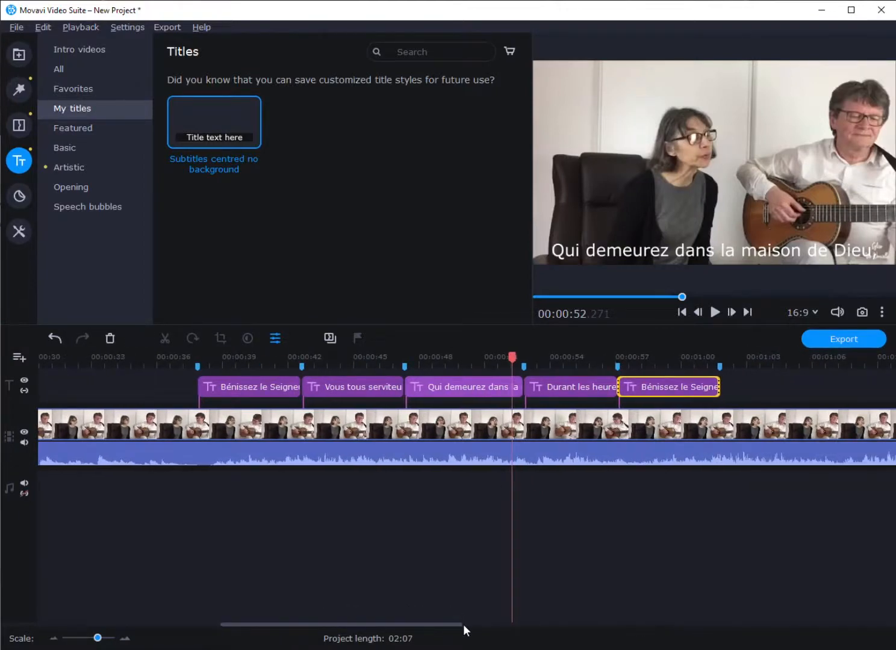
Look over the MP4 export settings for saving the video to the computer, and close them without exporting.
click(846, 340)
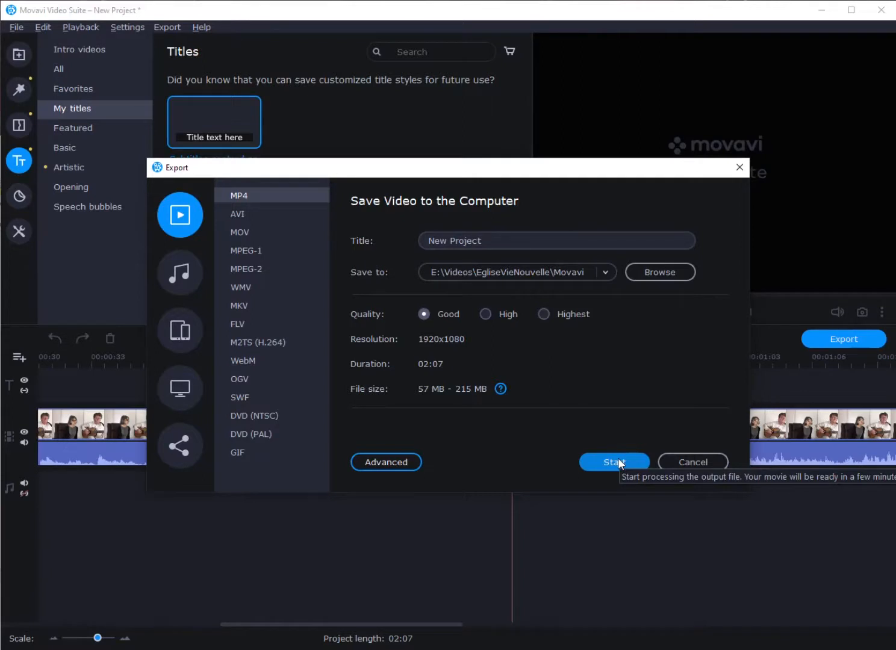
click(691, 463)
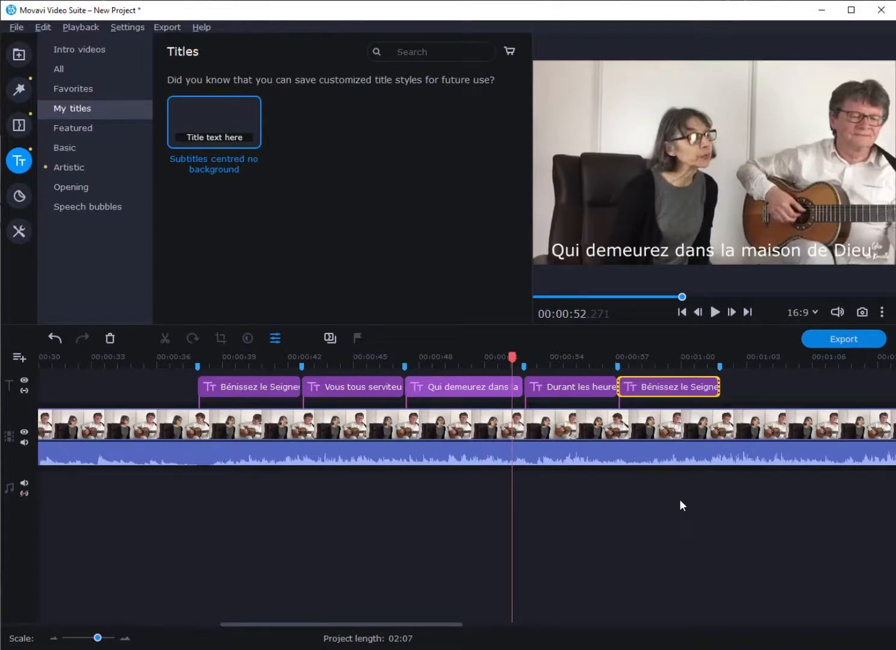
Show the Artistic title presets and clear the title selection on the timeline.
click(71, 169)
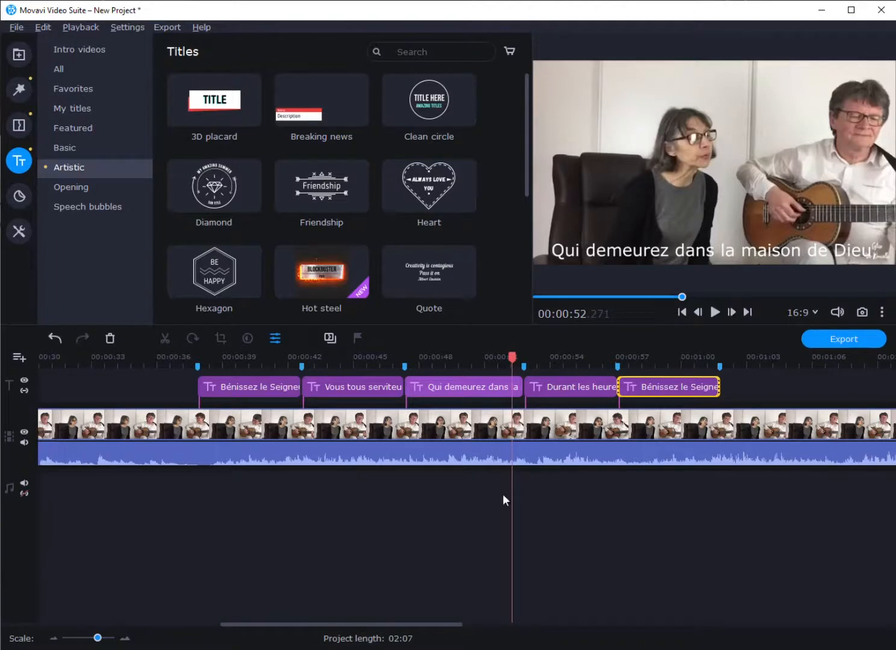
click(564, 536)
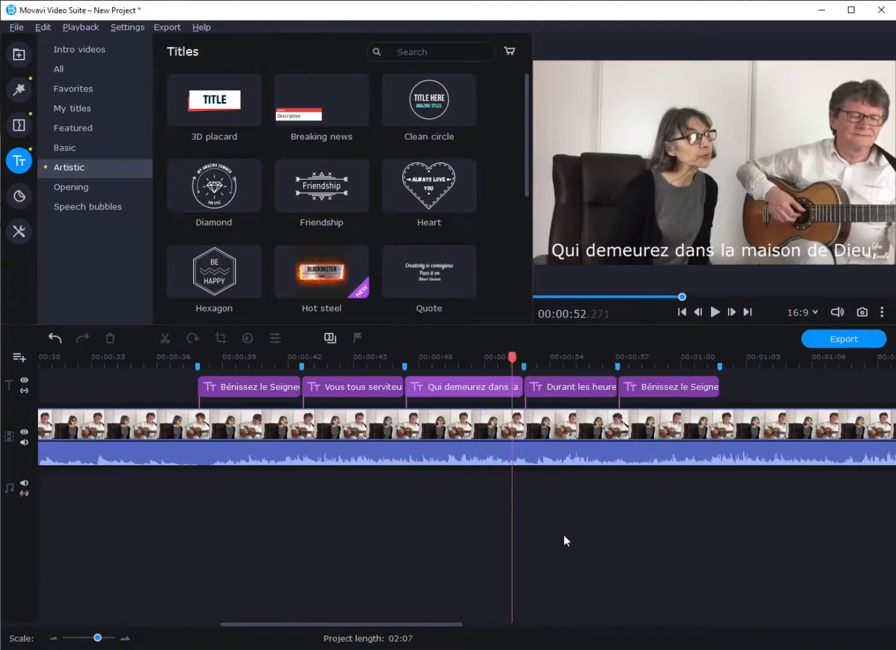